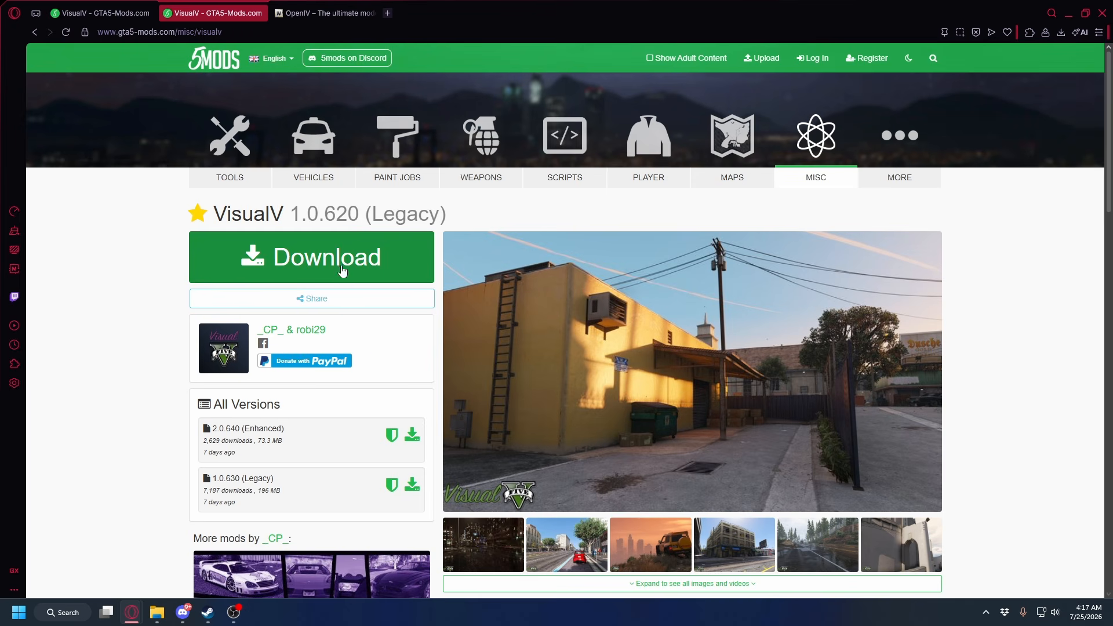
Download the 1.0.630 (Legacy) version of VisualV and save the archive to the Downloads folder
{"action": "left_click", "coordinate": [342, 270]}
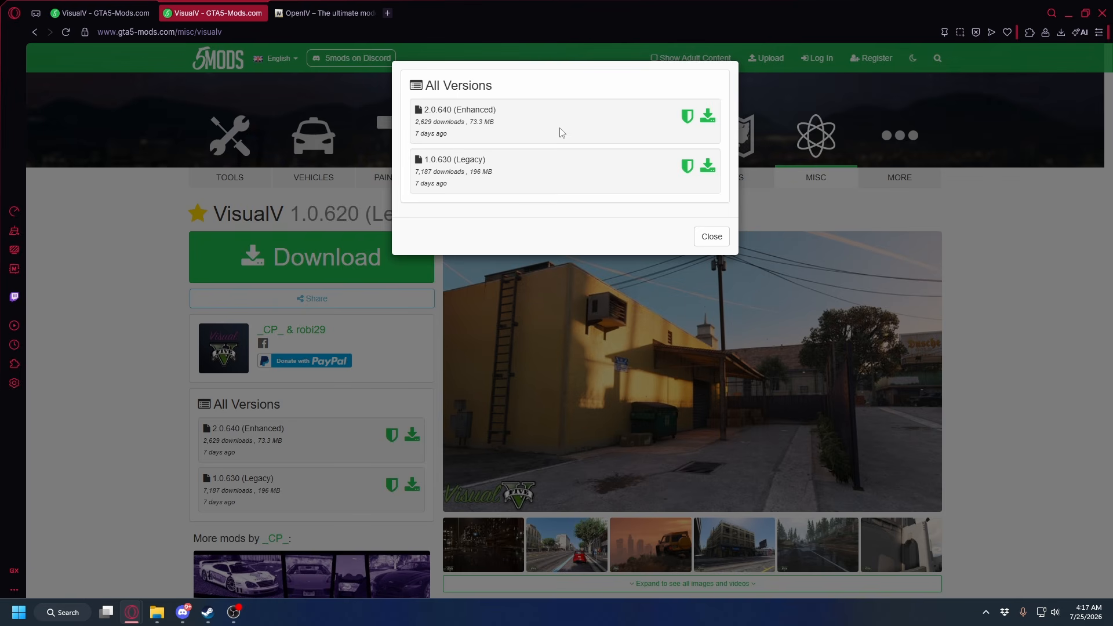
{"action": "left_click", "coordinate": [708, 168]}
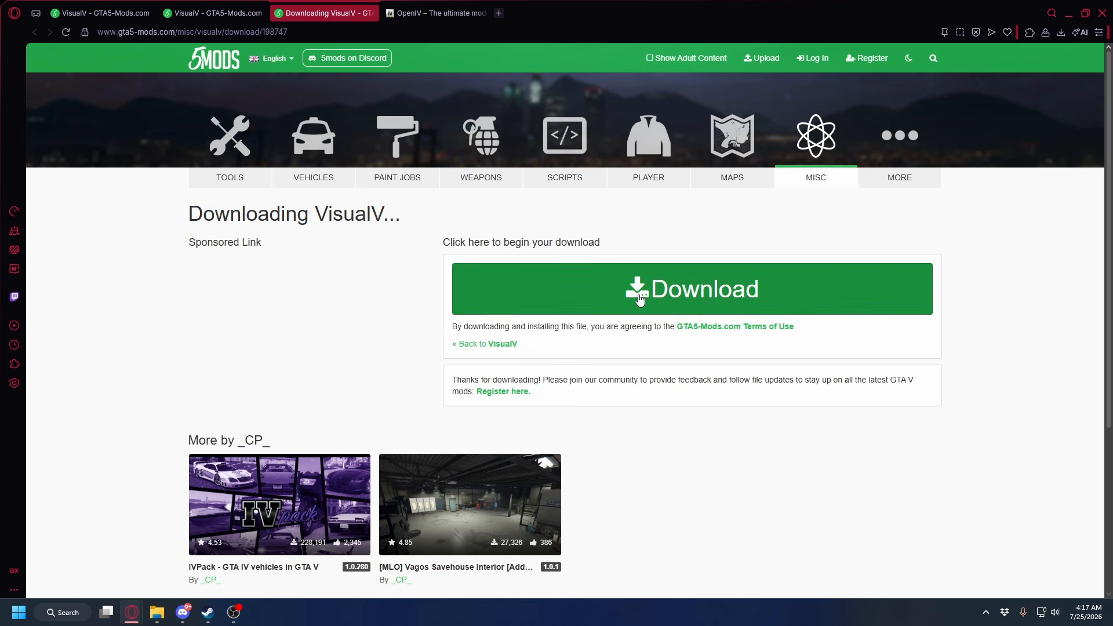
{"action": "left_click", "coordinate": [689, 287]}
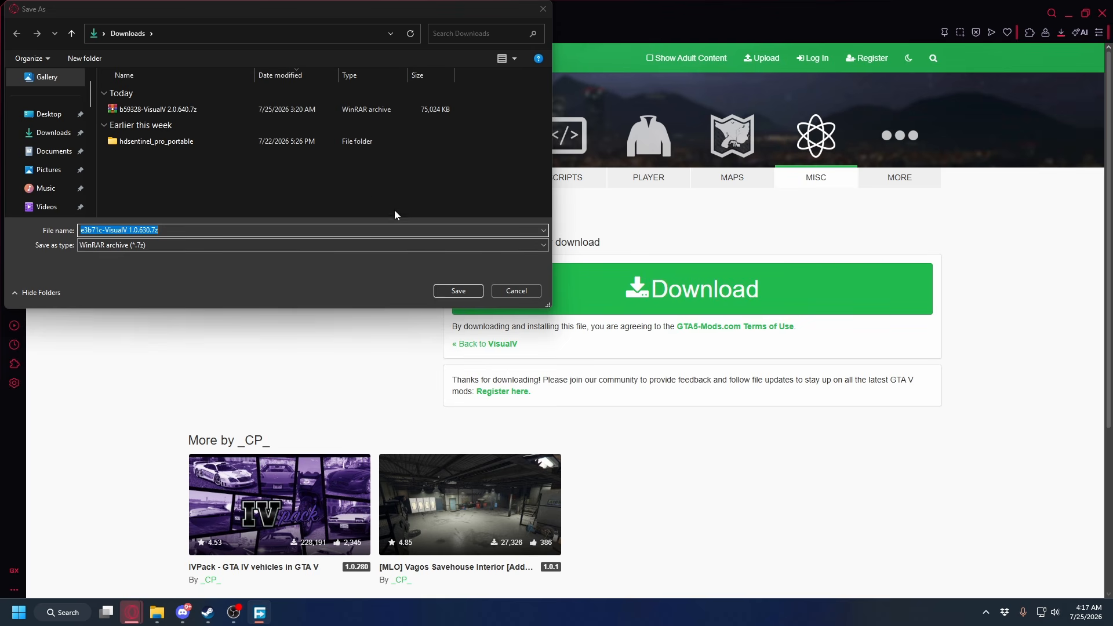
{"action": "left_click", "coordinate": [458, 291]}
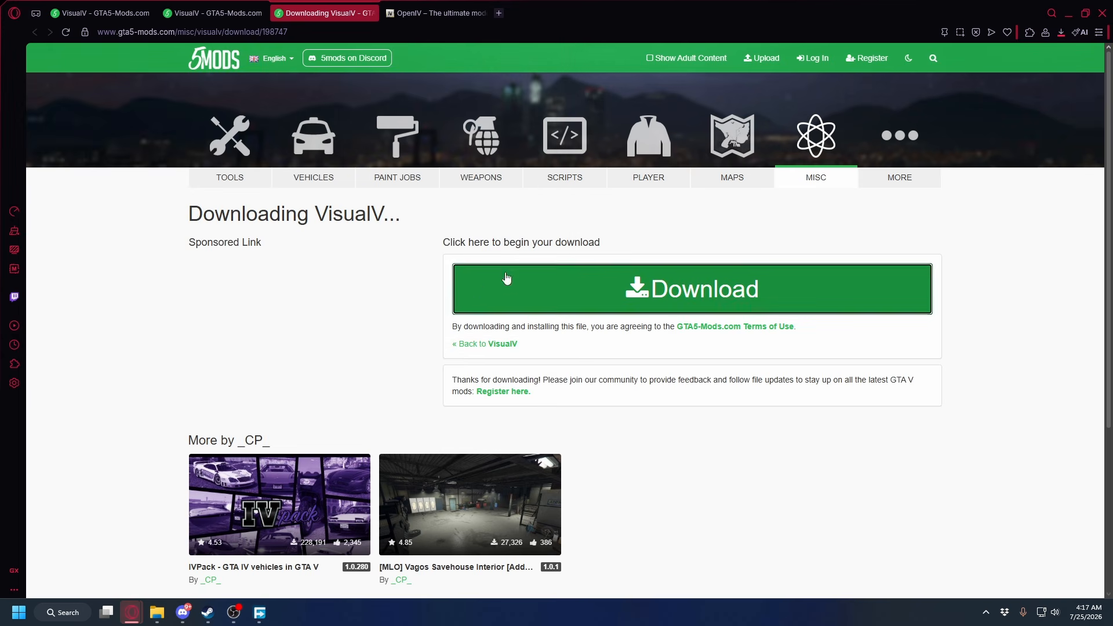
{"action": "left_click", "coordinate": [1060, 35]}
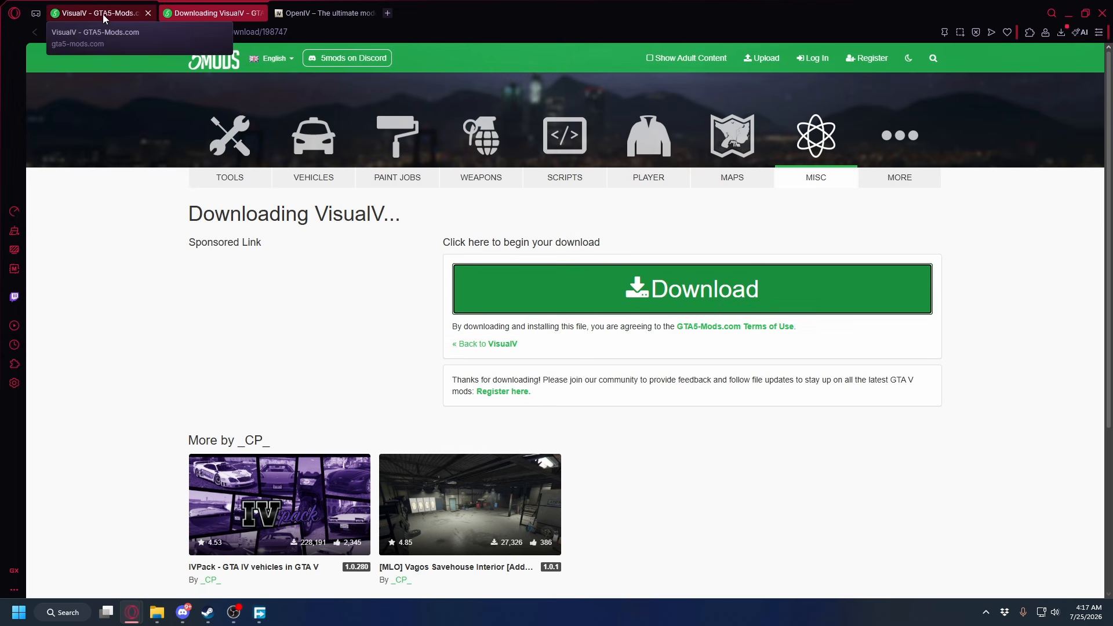
Return to the VisualV mod page and read the installation instructions for the Enhanced and OpenIV (Legacy) versions
{"action": "left_click", "coordinate": [104, 18]}
{"action": "left_click", "coordinate": [259, 14]}
{"action": "scroll", "coordinate": [462, 298], "scroll_direction": "down", "scroll_amount": 18}
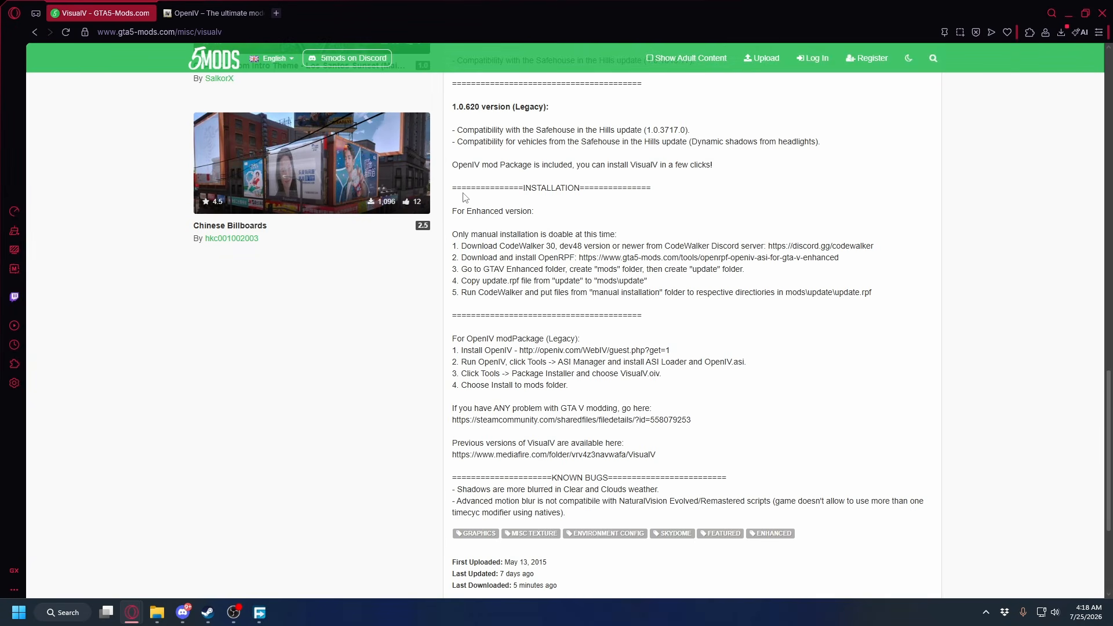
{"action": "left_click_drag", "start_coordinate": [456, 338], "coordinate": [576, 341]}
{"action": "left_click", "coordinate": [607, 348]}
{"action": "left_click_drag", "start_coordinate": [647, 364], "coordinate": [764, 369]}
{"action": "left_click", "coordinate": [764, 369]}
{"action": "left_click_drag", "start_coordinate": [538, 260], "coordinate": [826, 259]}
{"action": "left_click", "coordinate": [540, 258]}
{"action": "left_click", "coordinate": [635, 262]}
Download the OpenIV 4.1 installer from openiv.com and save it
{"action": "key", "text": "ctrl+Tab"}
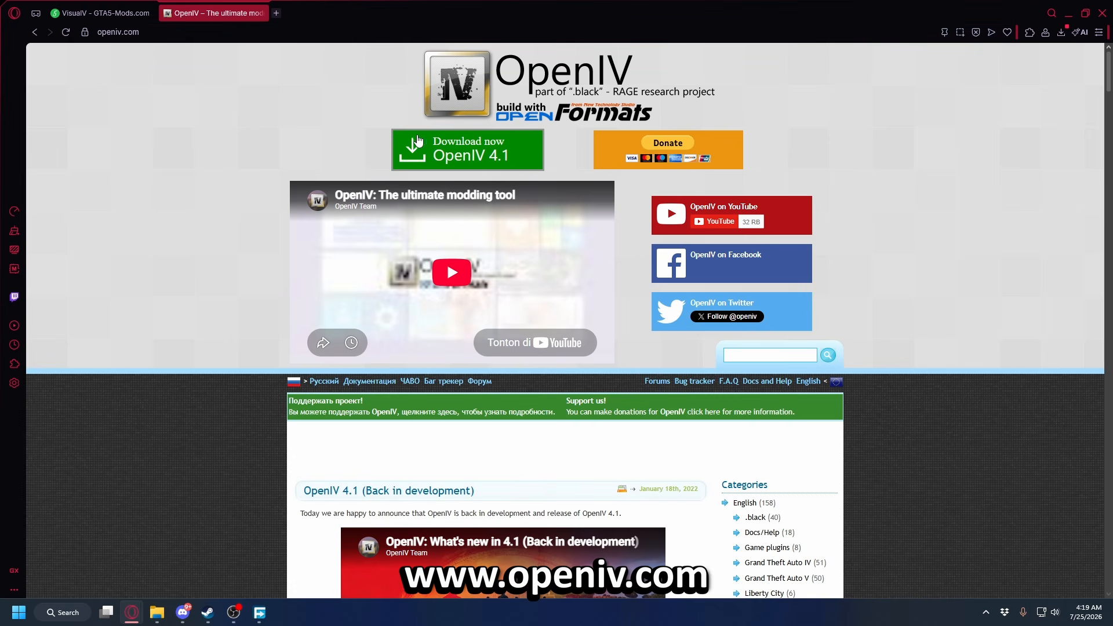
{"action": "left_click", "coordinate": [476, 155]}
{"action": "left_click", "coordinate": [458, 291]}
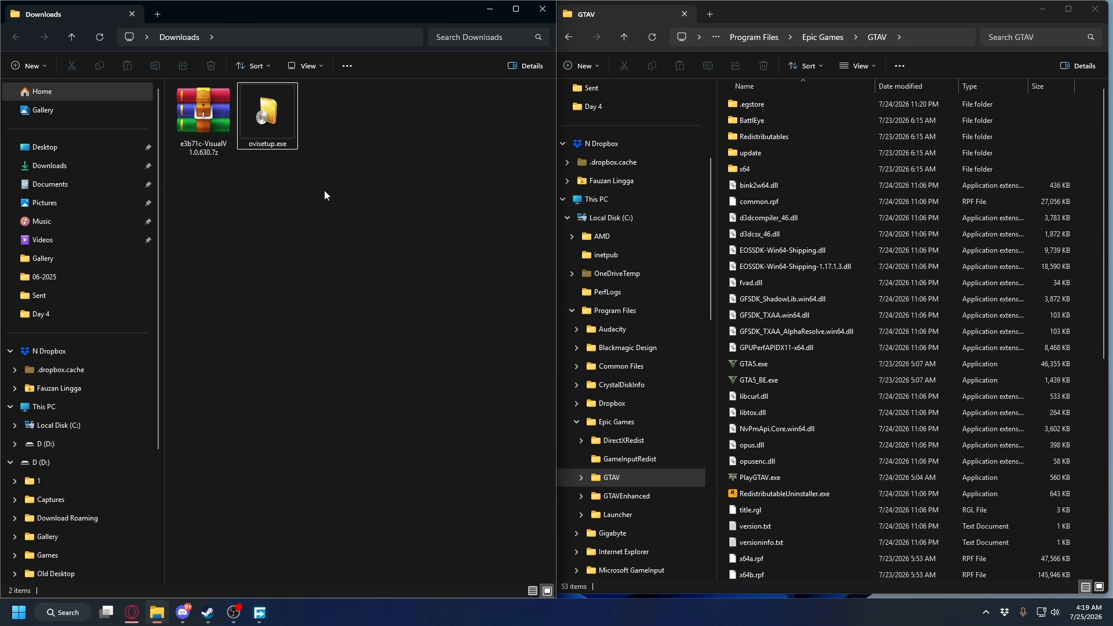
{"action": "left_click_drag", "start_coordinate": [327, 190], "coordinate": [199, 116]}
{"action": "left_click", "coordinate": [368, 233]}
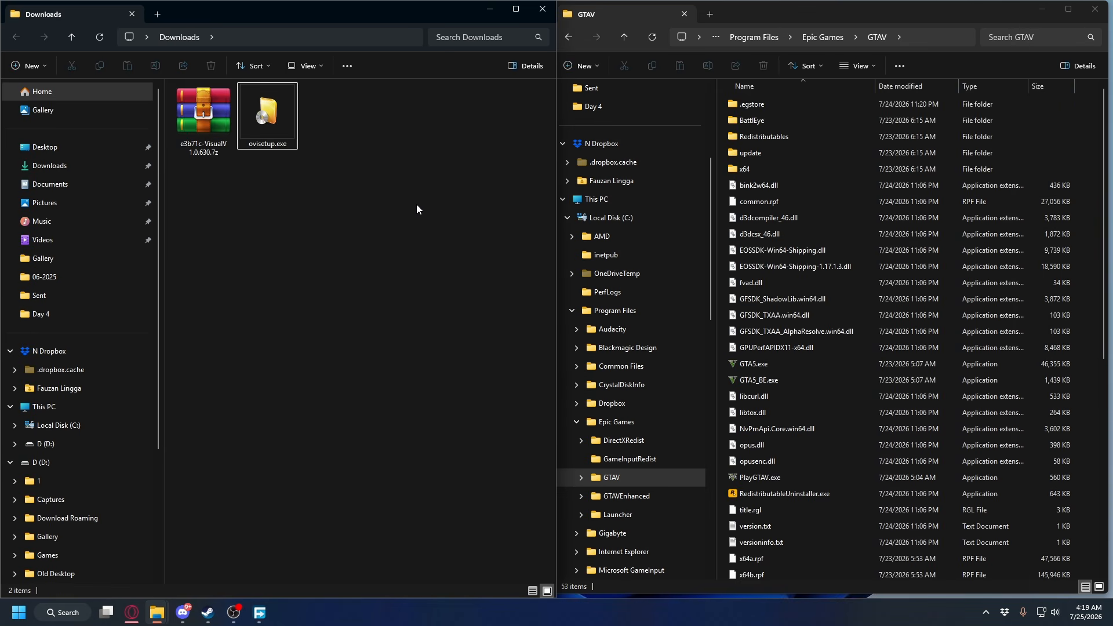
{"action": "left_click", "coordinate": [212, 123]}
{"action": "left_click", "coordinate": [249, 119]}
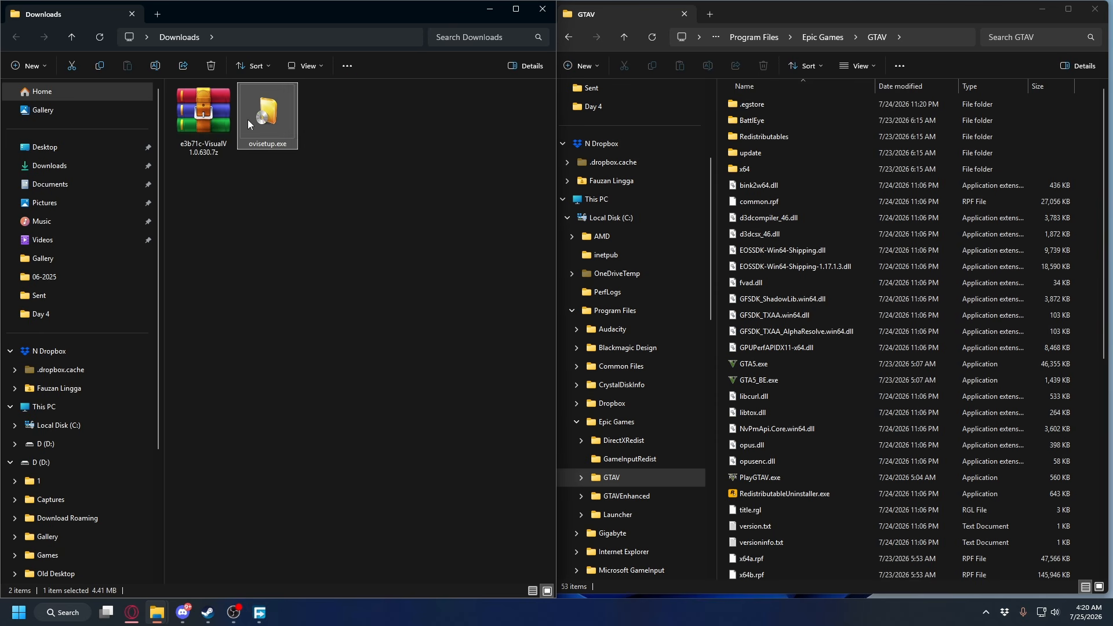
{"action": "left_click", "coordinate": [437, 153]}
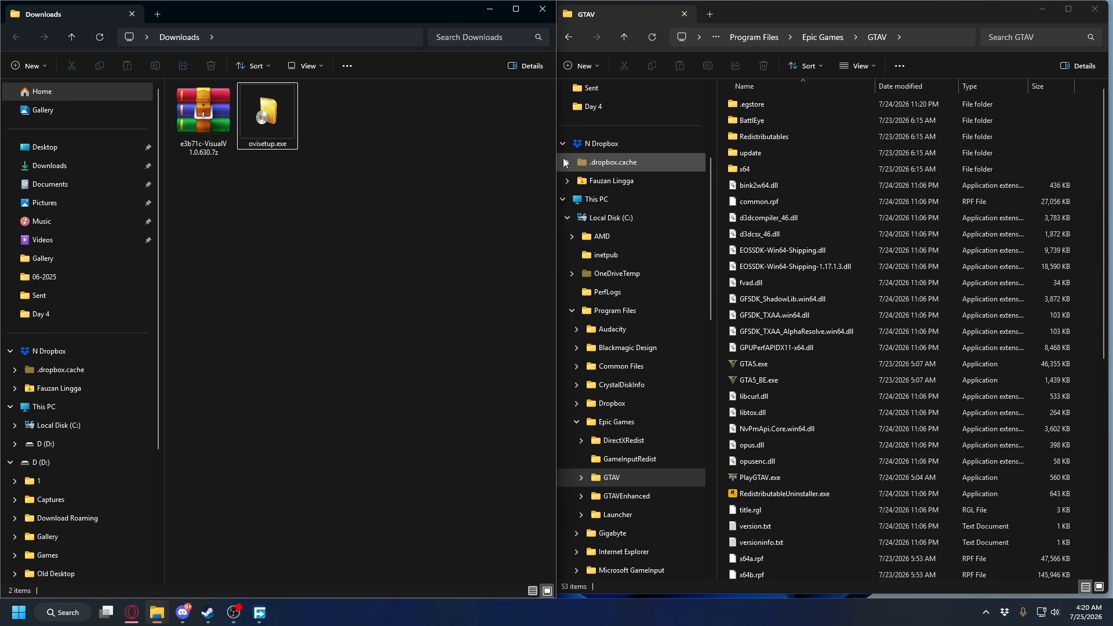
{"action": "left_click", "coordinate": [778, 13]}
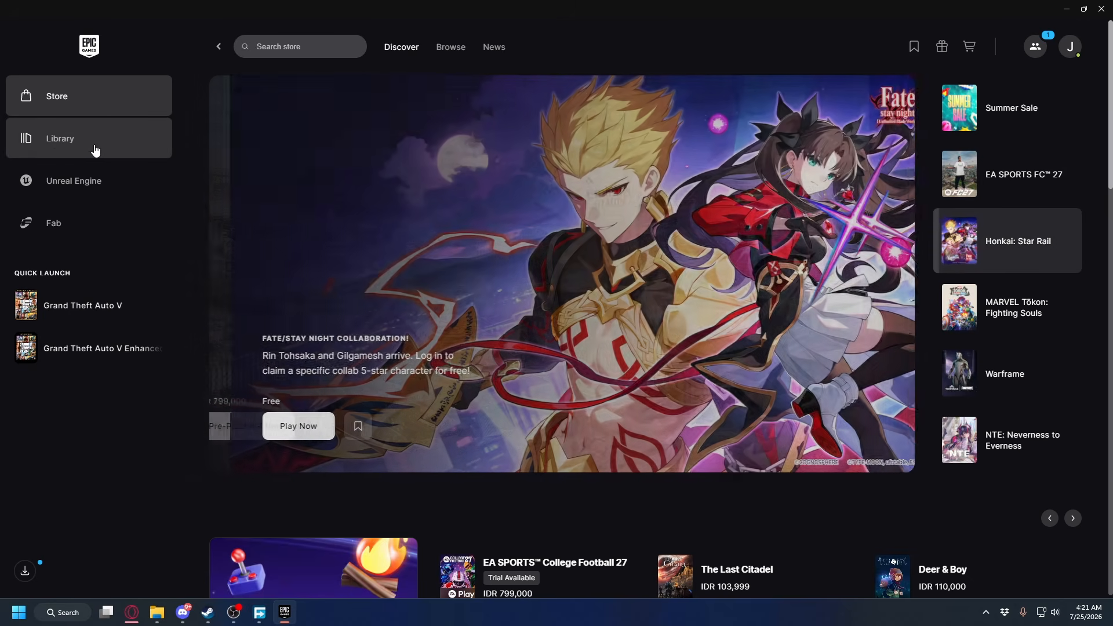
In the Epic Games Launcher library, open the management options of Grand Theft Auto V to locate its installation
{"action": "left_click", "coordinate": [92, 147]}
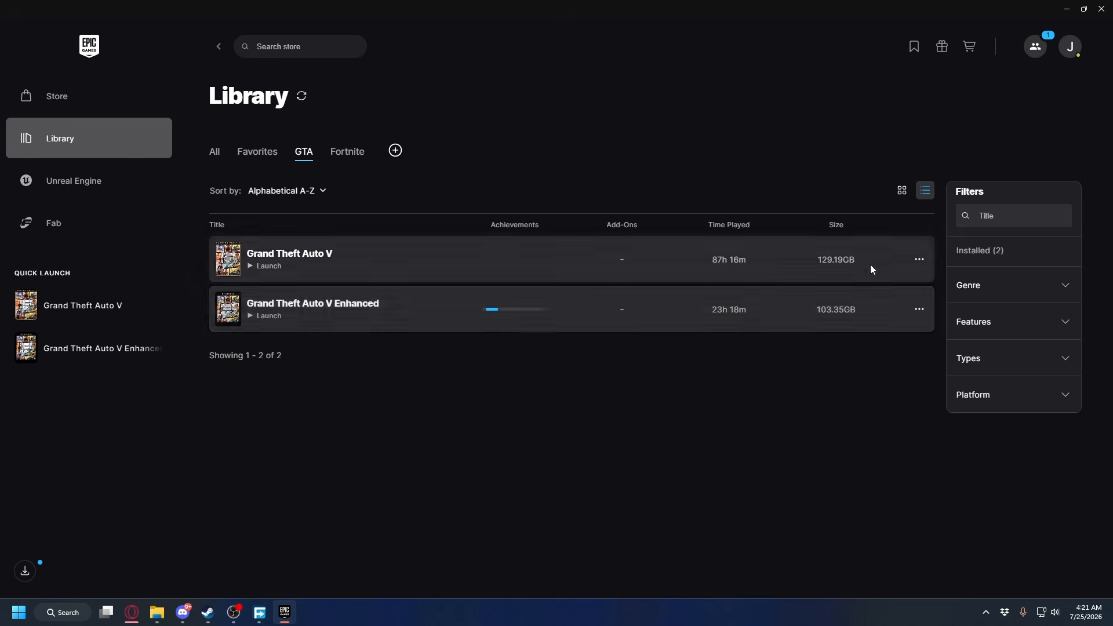
{"action": "left_click", "coordinate": [921, 264]}
{"action": "left_click", "coordinate": [942, 389]}
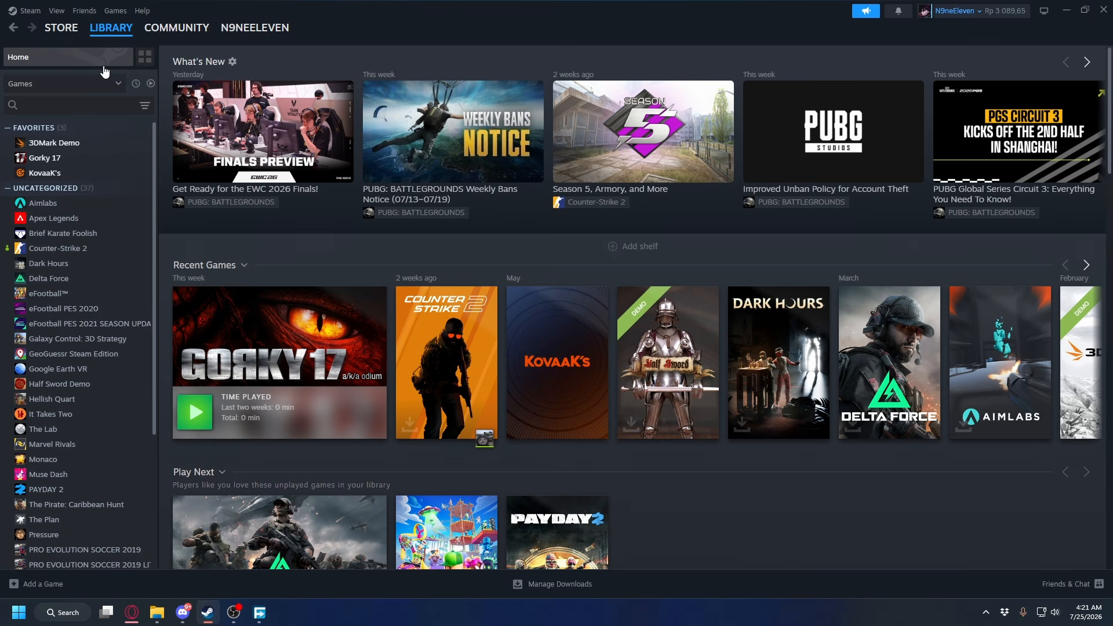
In the Steam library, browse the local files of 3DMark Demo as an example of finding a game's folder
{"action": "mouse_move", "coordinate": [115, 30]}
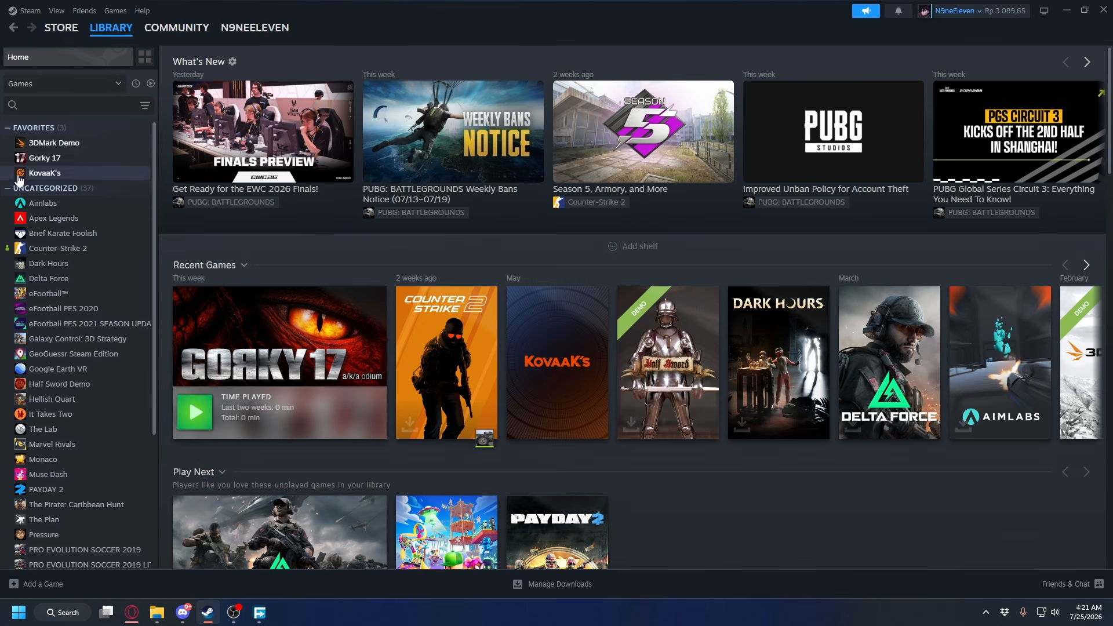
{"action": "right_click", "coordinate": [57, 147]}
{"action": "mouse_move", "coordinate": [116, 214]}
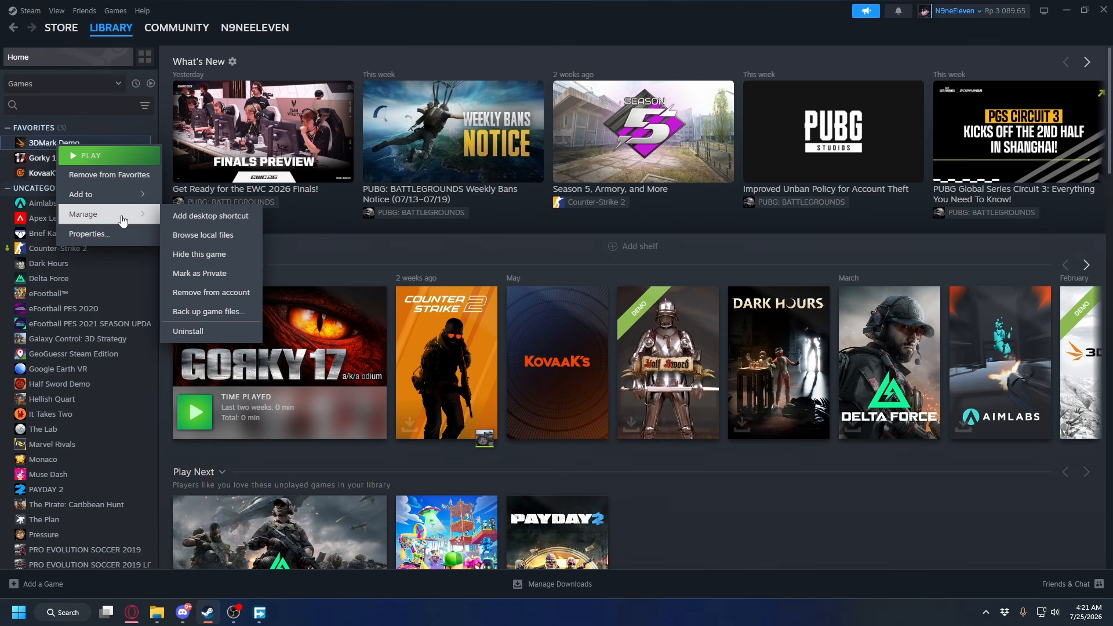
{"action": "left_click", "coordinate": [217, 241]}
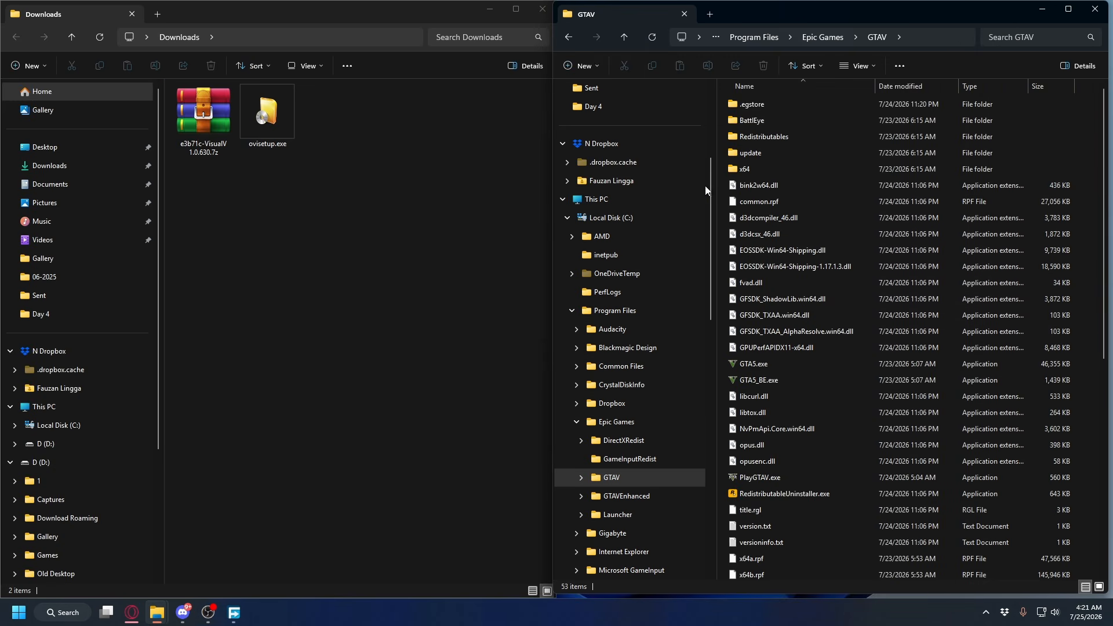
Run ovisetup.exe from the Downloads folder, continue in English and accept the software license terms
{"action": "left_click", "coordinate": [363, 214]}
{"action": "left_click", "coordinate": [268, 123]}
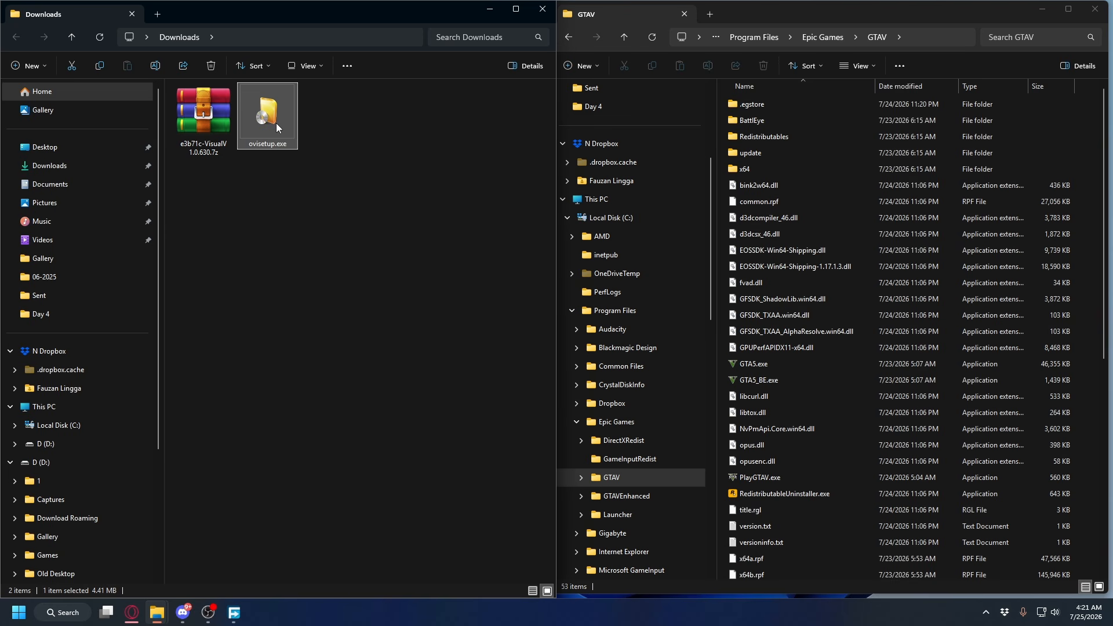
{"action": "left_click", "coordinate": [187, 123]}
{"action": "left_click", "coordinate": [287, 127]}
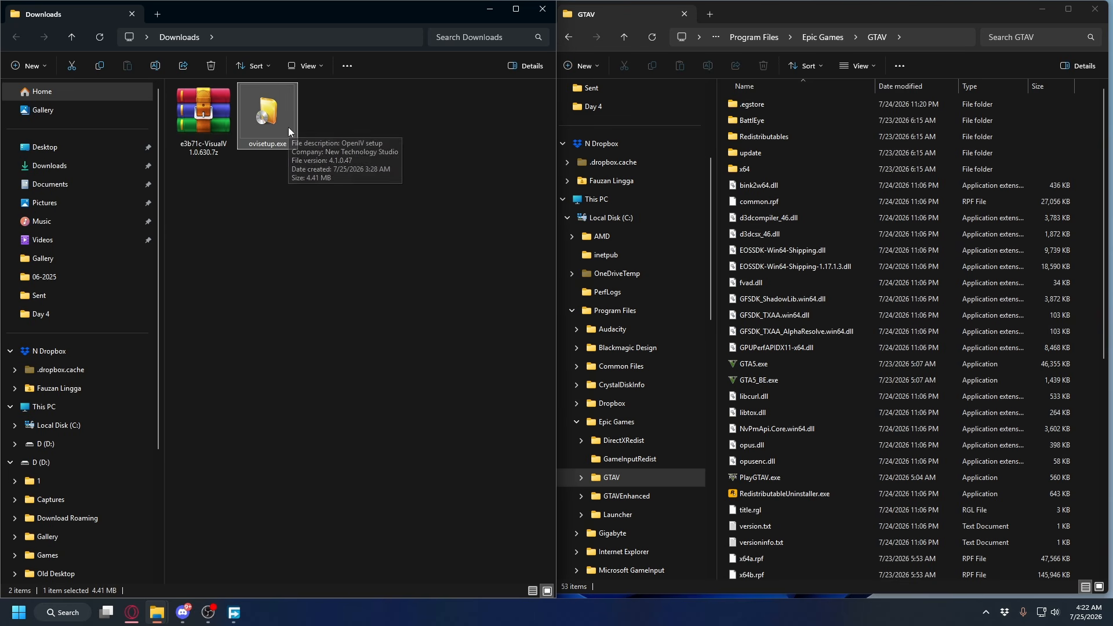
{"action": "double_click", "coordinate": [268, 116]}
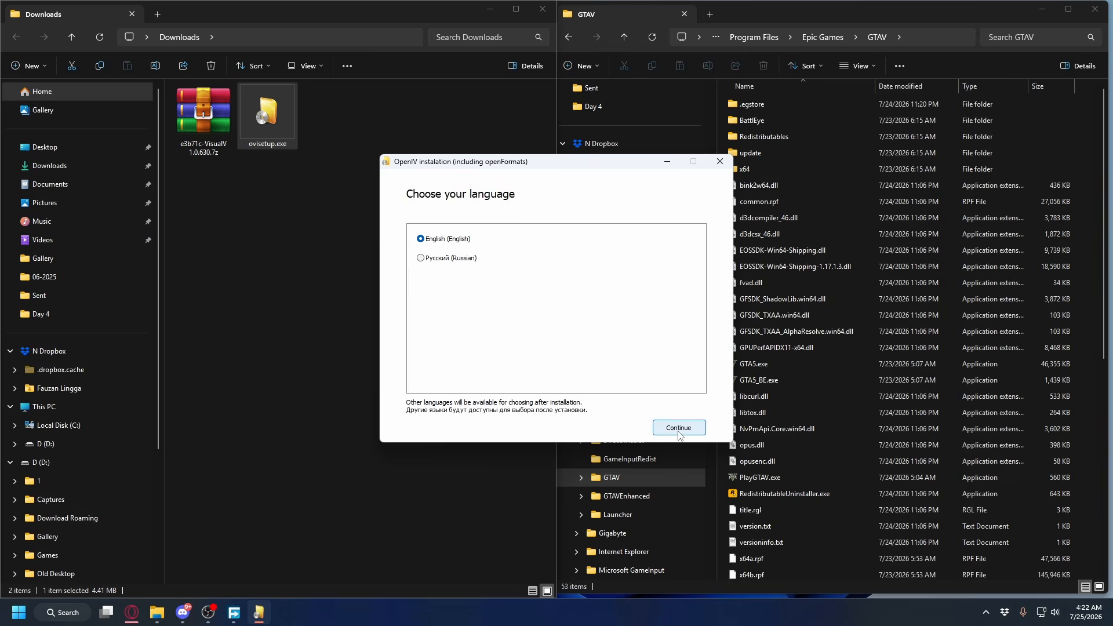
{"action": "left_click", "coordinate": [678, 428]}
{"action": "scroll", "coordinate": [551, 325], "scroll_direction": "down", "scroll_amount": 10}
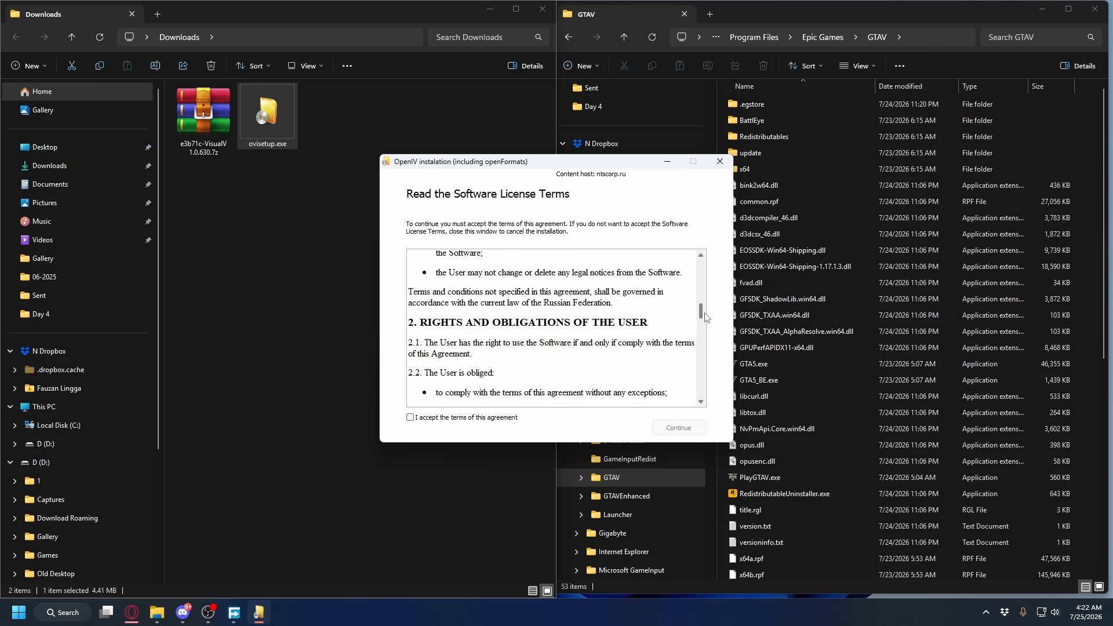
{"action": "left_click", "coordinate": [411, 417]}
{"action": "left_click", "coordinate": [679, 428]}
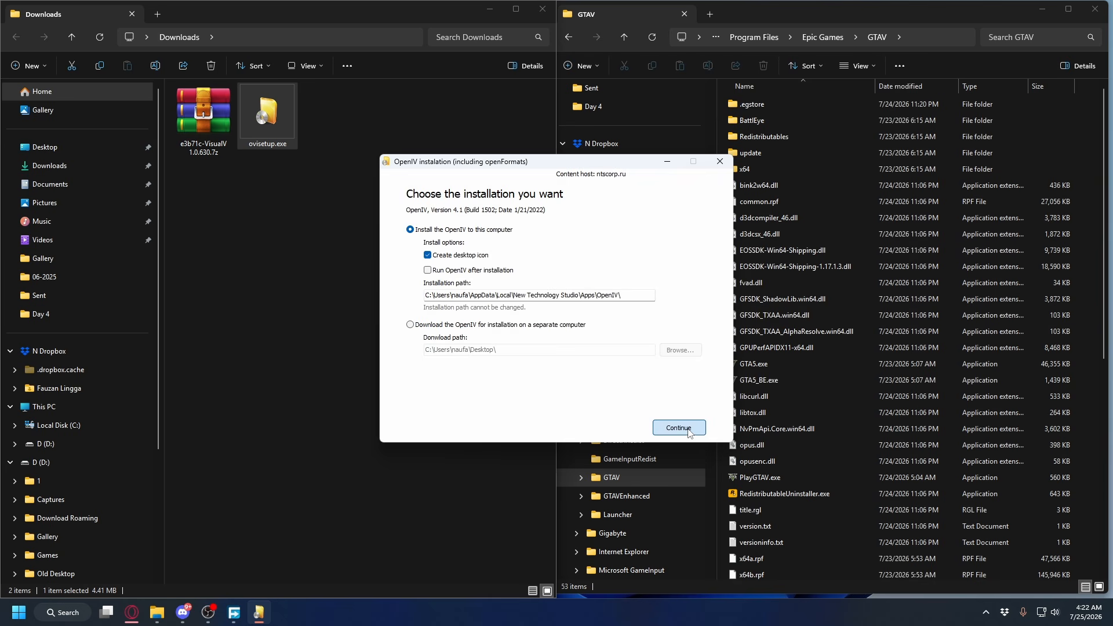
Install OpenIV to this computer with a desktop icon, confirming the download, and close the installer
{"action": "left_click", "coordinate": [690, 432]}
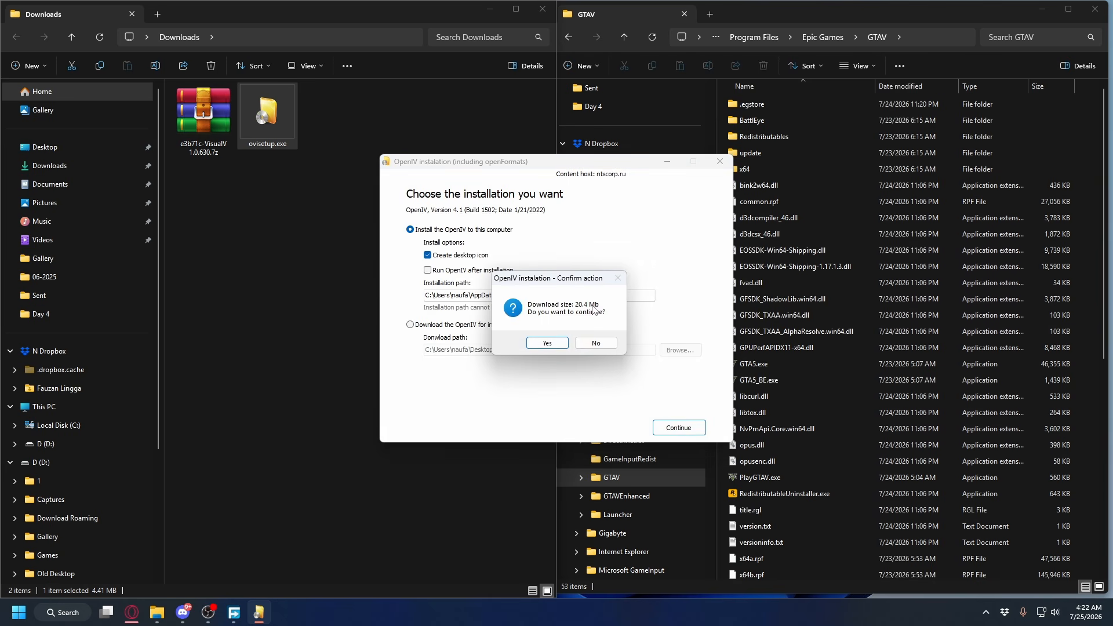
{"action": "left_click", "coordinate": [550, 345]}
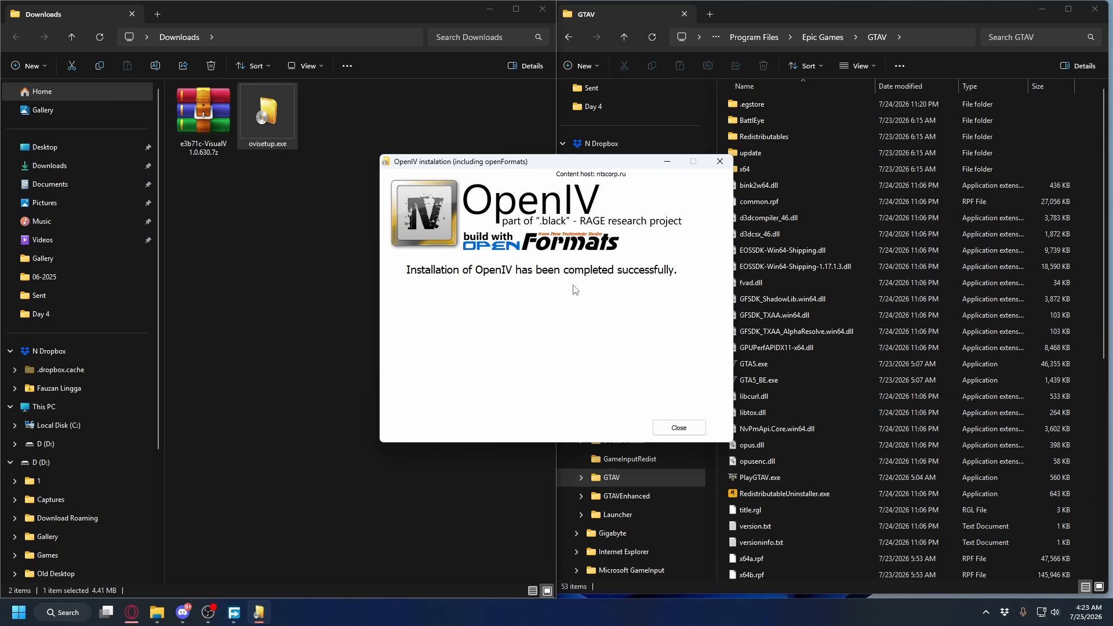
{"action": "left_click", "coordinate": [679, 428]}
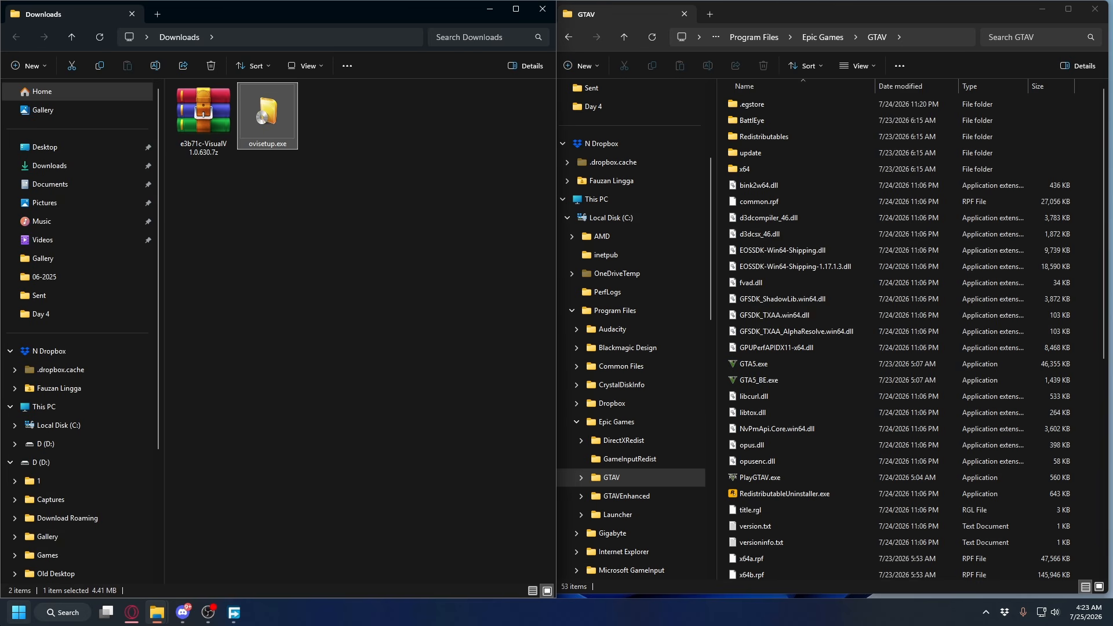
Launch OpenIV and select Grand Theft Auto V for Windows as the game and platform
{"action": "left_click", "coordinate": [19, 613]}
{"action": "type", "text": "openIV"}
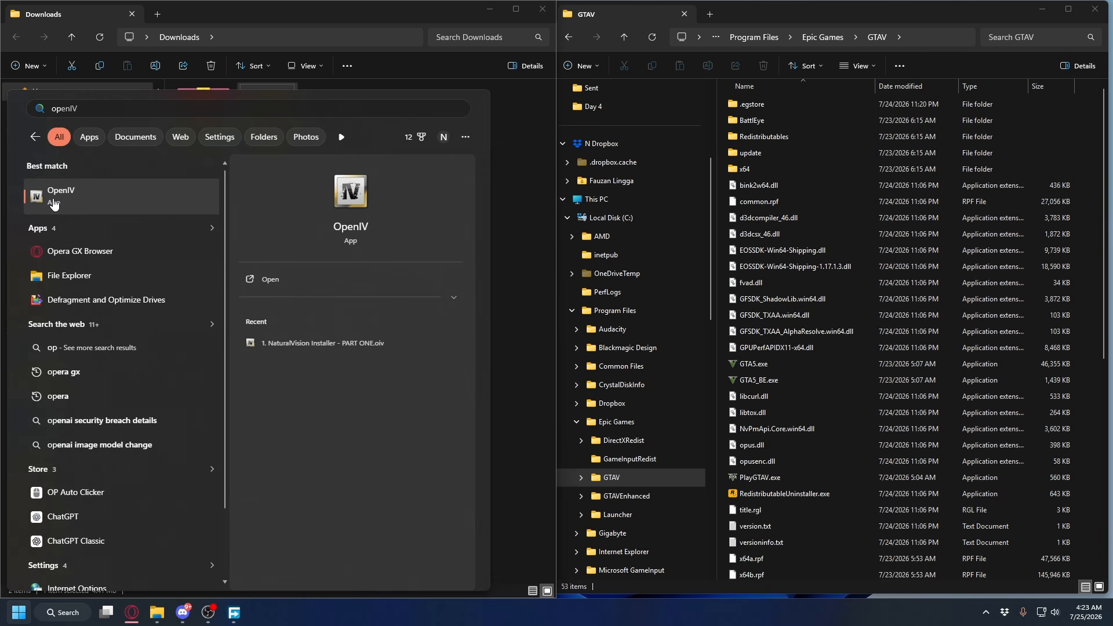
{"action": "left_click", "coordinate": [74, 200]}
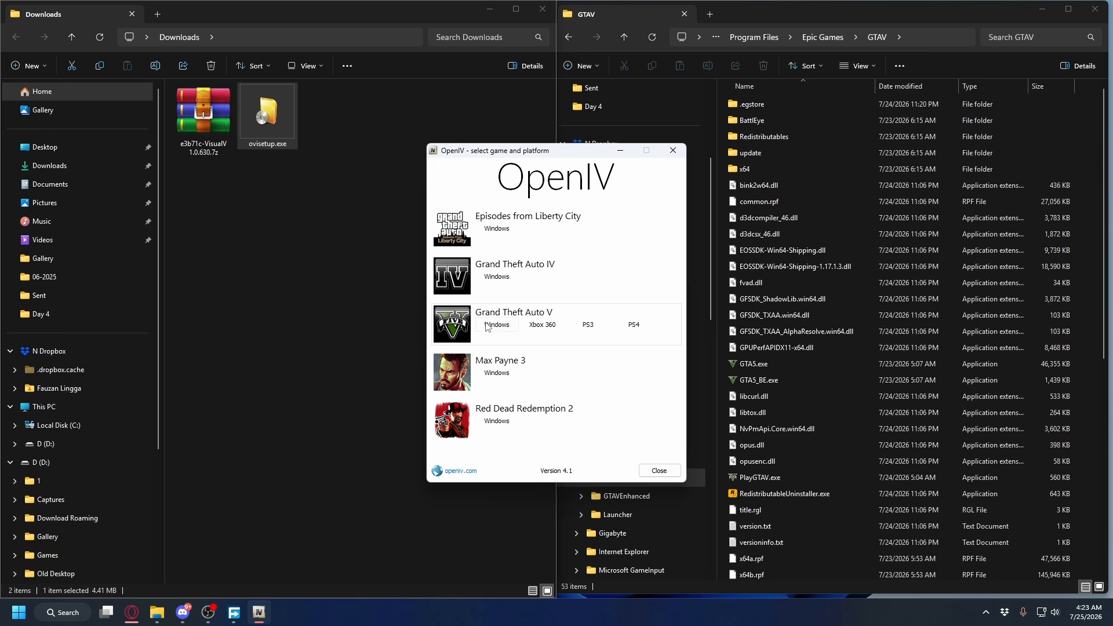
{"action": "left_click", "coordinate": [491, 326]}
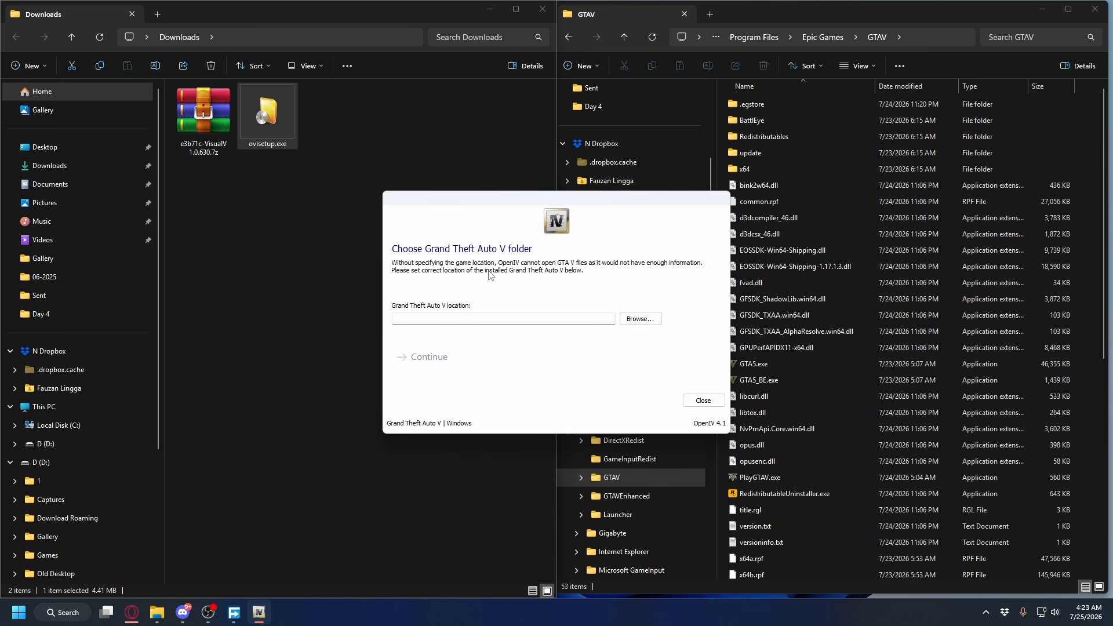
Set the Grand Theft Auto V location to C:\Program Files\Epic Games\GTAV and continue into the game's files
{"action": "left_click", "coordinate": [647, 322]}
{"action": "left_click", "coordinate": [871, 12]}
{"action": "left_click", "coordinate": [862, 37]}
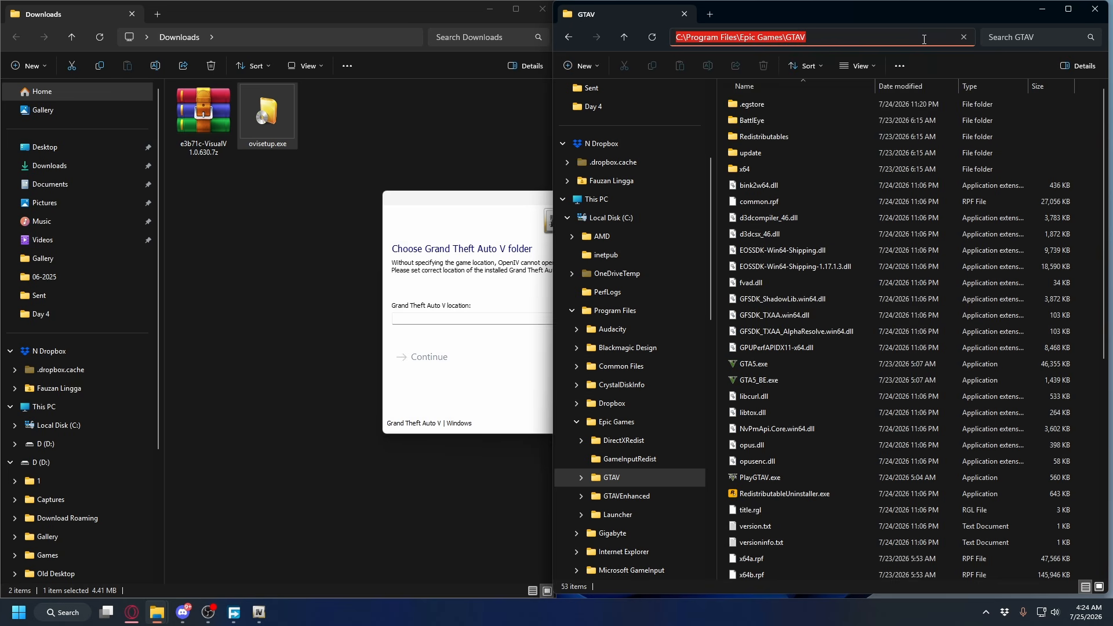
{"action": "right_click", "coordinate": [725, 33]}
{"action": "left_click", "coordinate": [755, 67]}
{"action": "left_click", "coordinate": [414, 336]}
{"action": "left_click", "coordinate": [640, 319]}
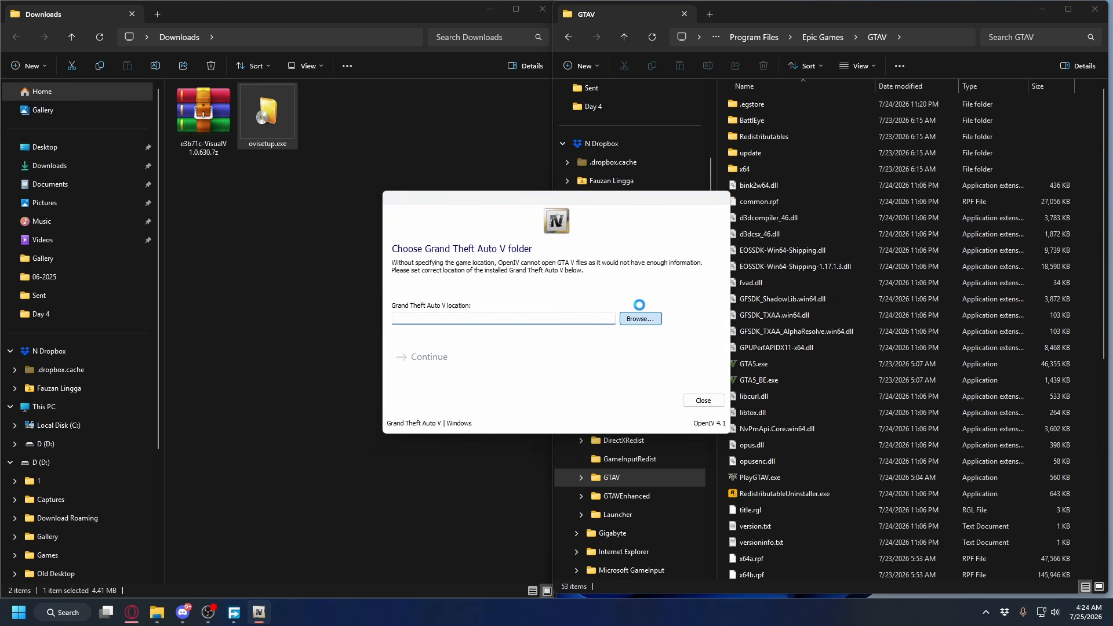
{"action": "right_click", "coordinate": [462, 211]}
{"action": "left_click", "coordinate": [750, 466]}
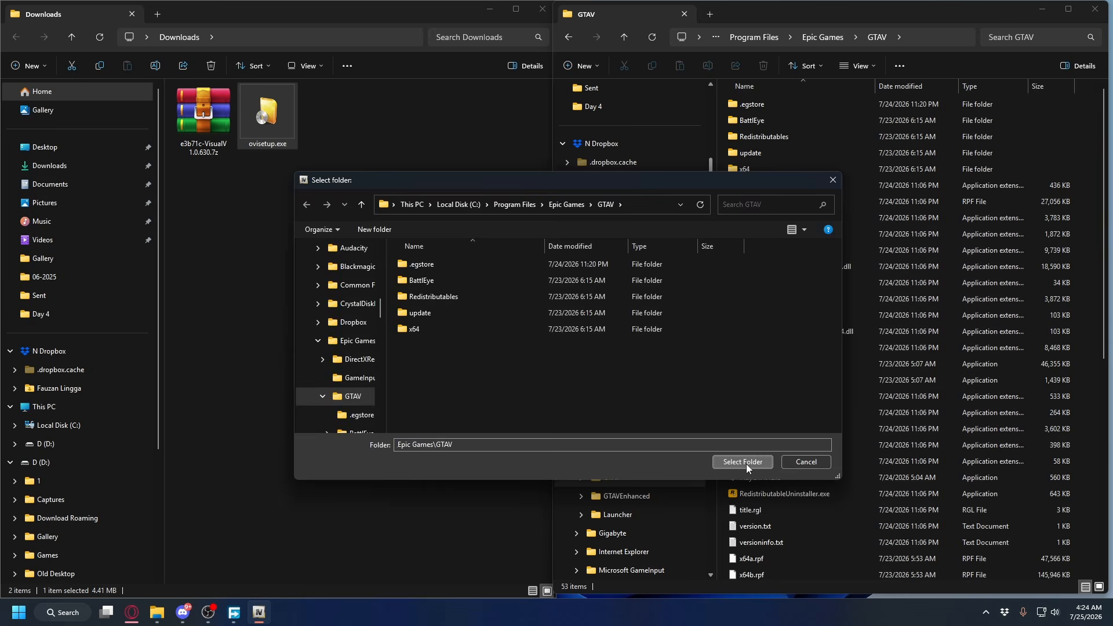
{"action": "left_click", "coordinate": [747, 464]}
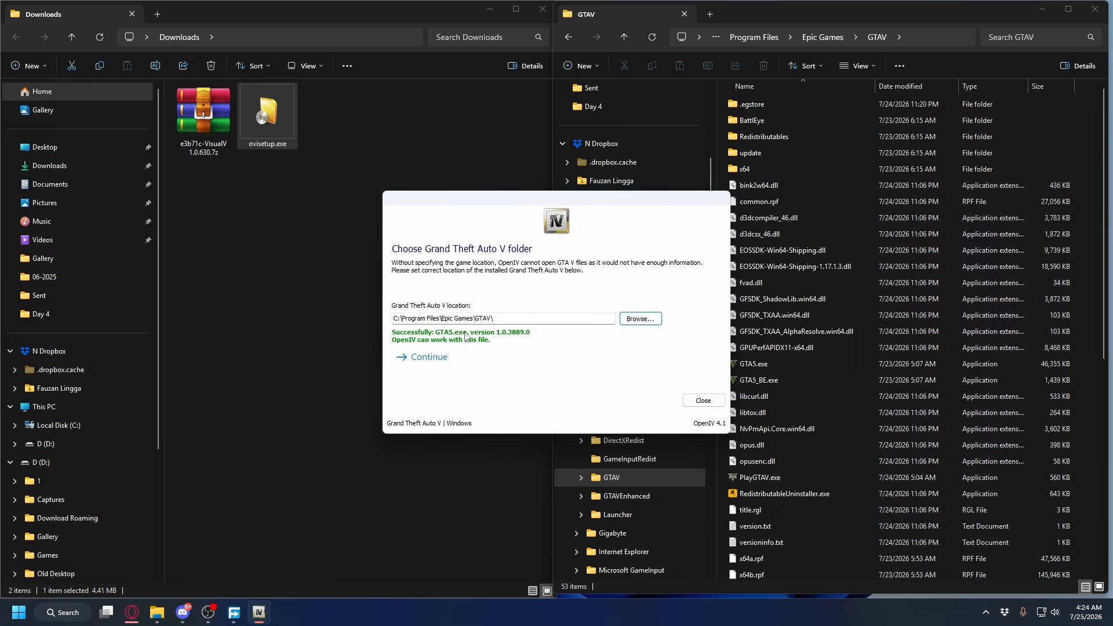
{"action": "left_click", "coordinate": [432, 360]}
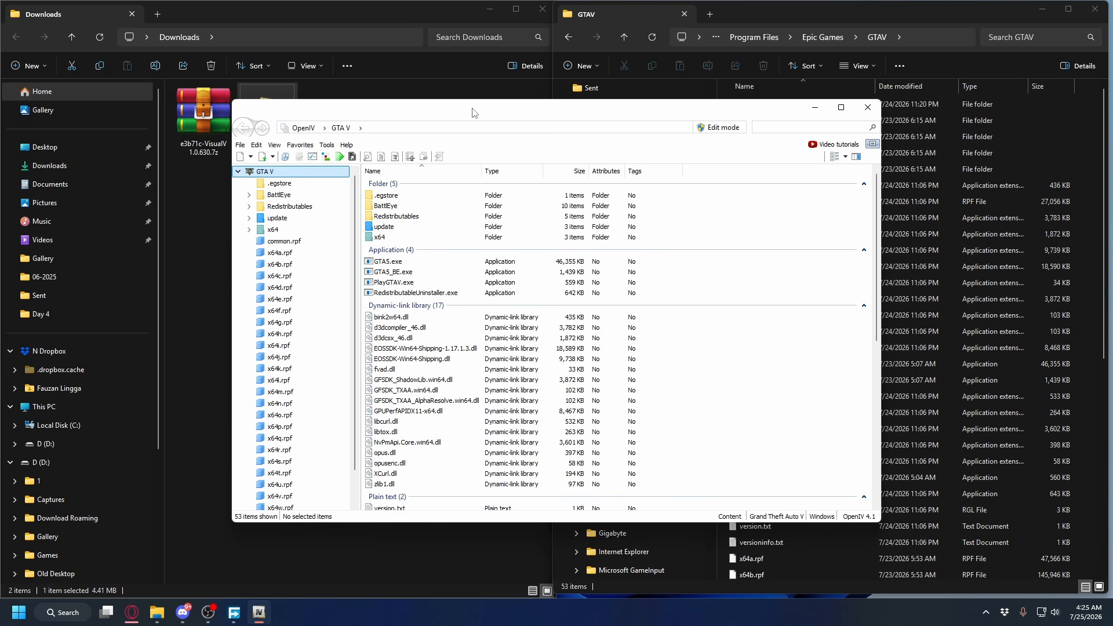
Turn on edit mode for the GTA V files and accept the automatic-saving warning
{"action": "left_click", "coordinate": [719, 128]}
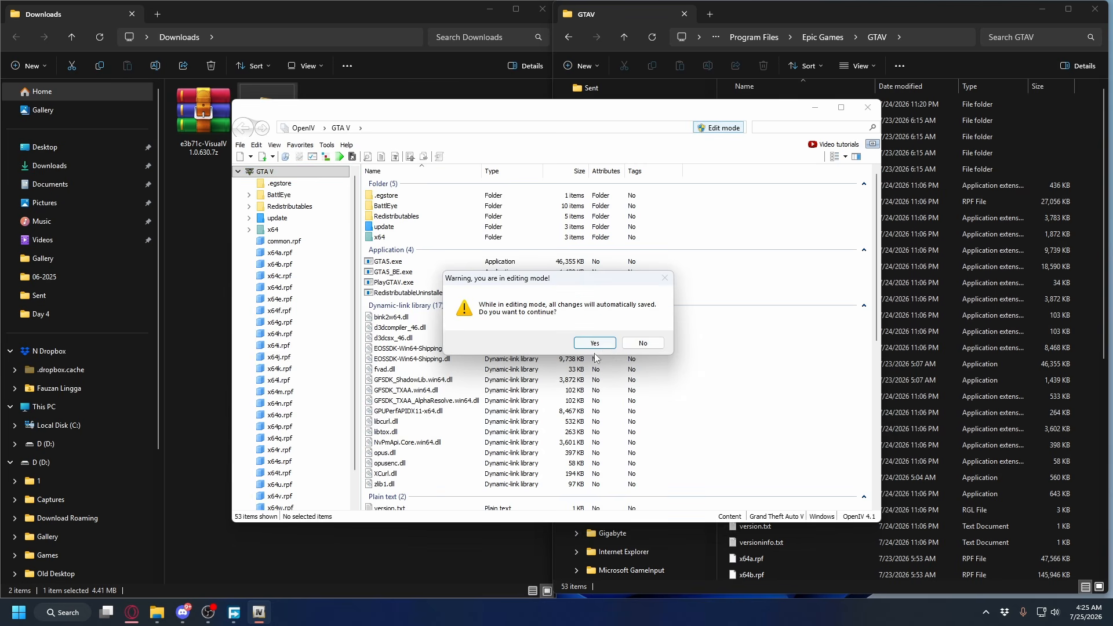
{"action": "left_click", "coordinate": [602, 345]}
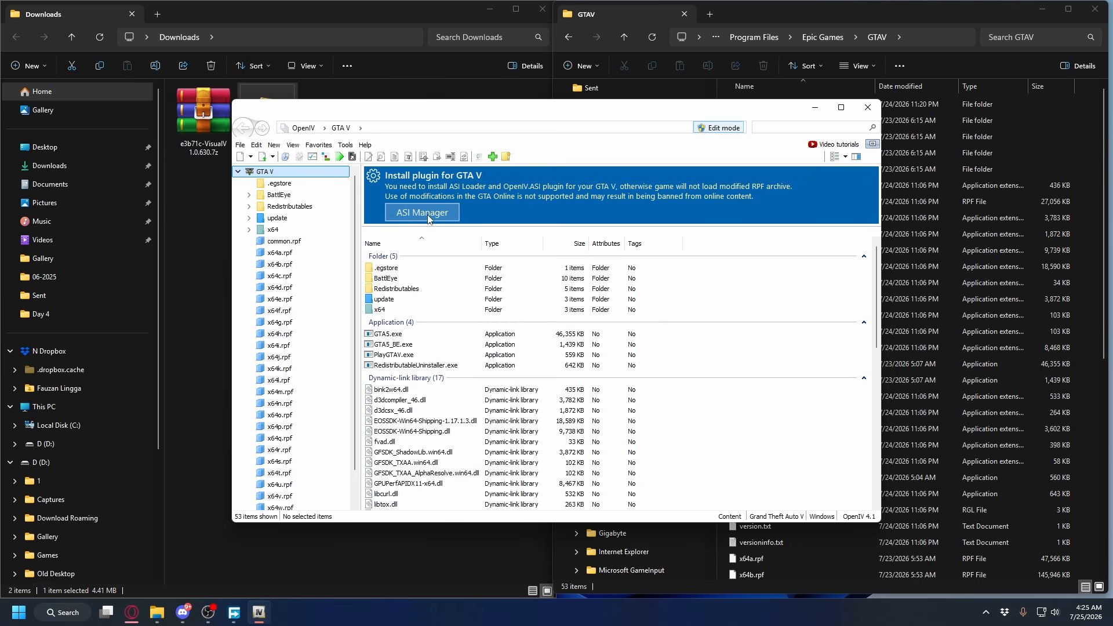
Install the ASI Loader, OpenIV.ASI and openCamera plugins with the ASI Manager, accept creating the "mods" folder, and close the manager
{"action": "left_click", "coordinate": [346, 146]}
{"action": "left_click", "coordinate": [374, 213]}
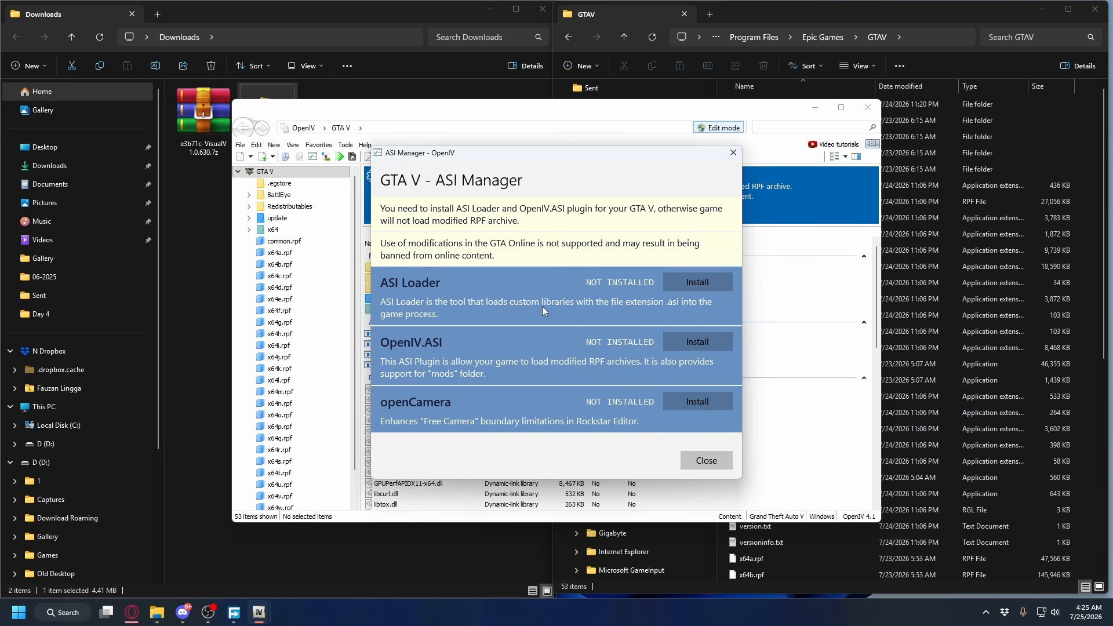
{"action": "left_click", "coordinate": [703, 281]}
{"action": "left_click", "coordinate": [686, 342]}
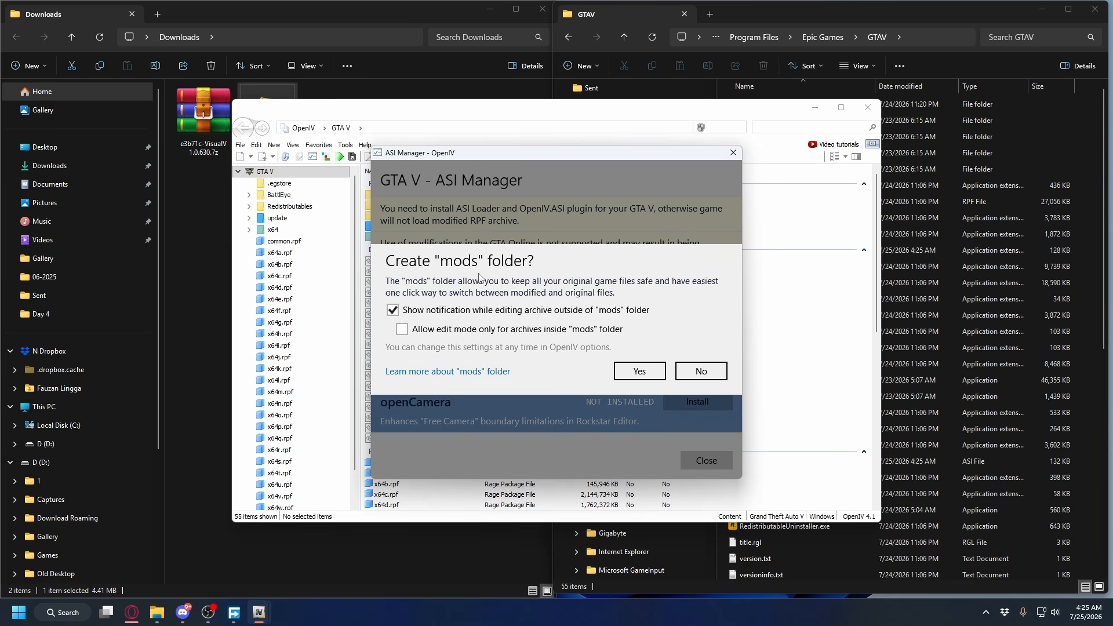
{"action": "left_click", "coordinate": [638, 372]}
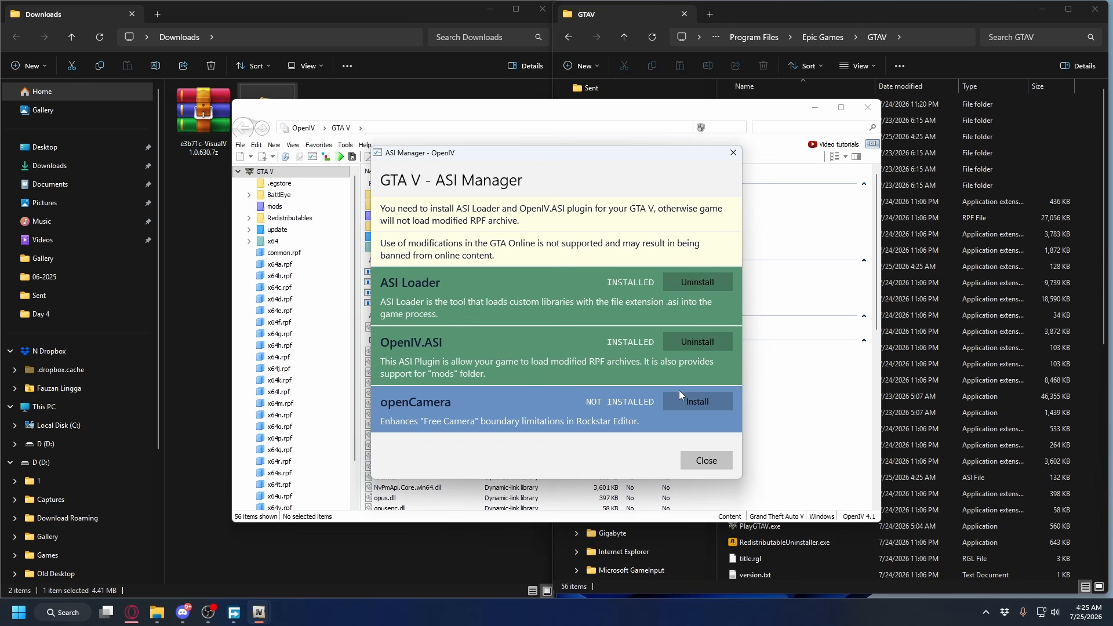
{"action": "left_click", "coordinate": [693, 399]}
{"action": "key", "text": "Escape"}
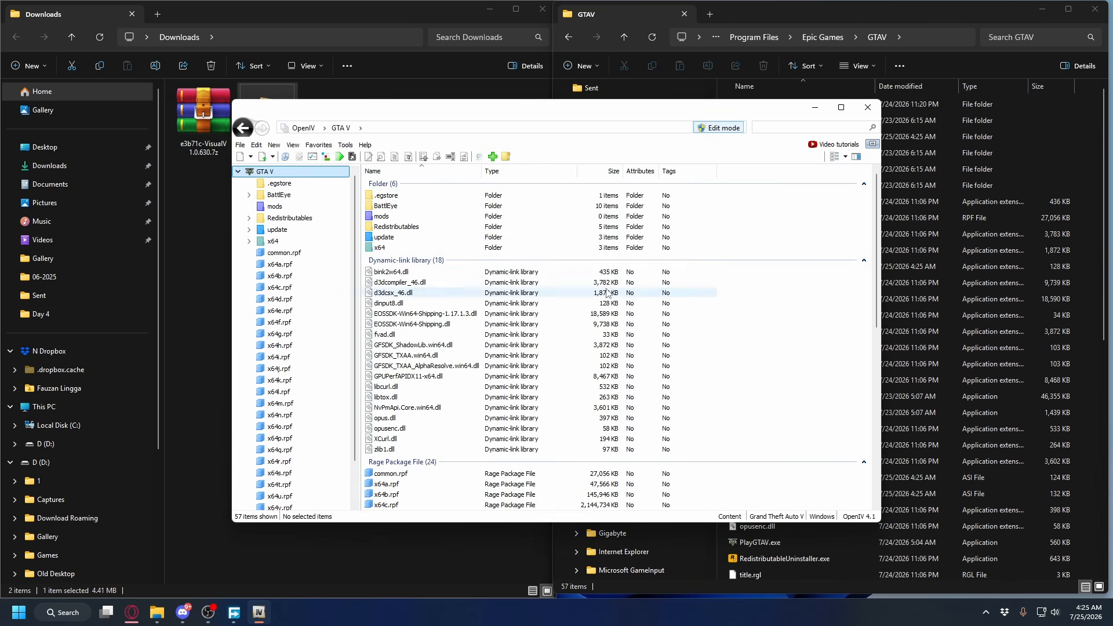
Extract the e3b71c-VisualV 1.0.630.7z archive into its own folder inside Downloads
{"action": "left_click", "coordinate": [815, 107]}
{"action": "left_click", "coordinate": [209, 137]}
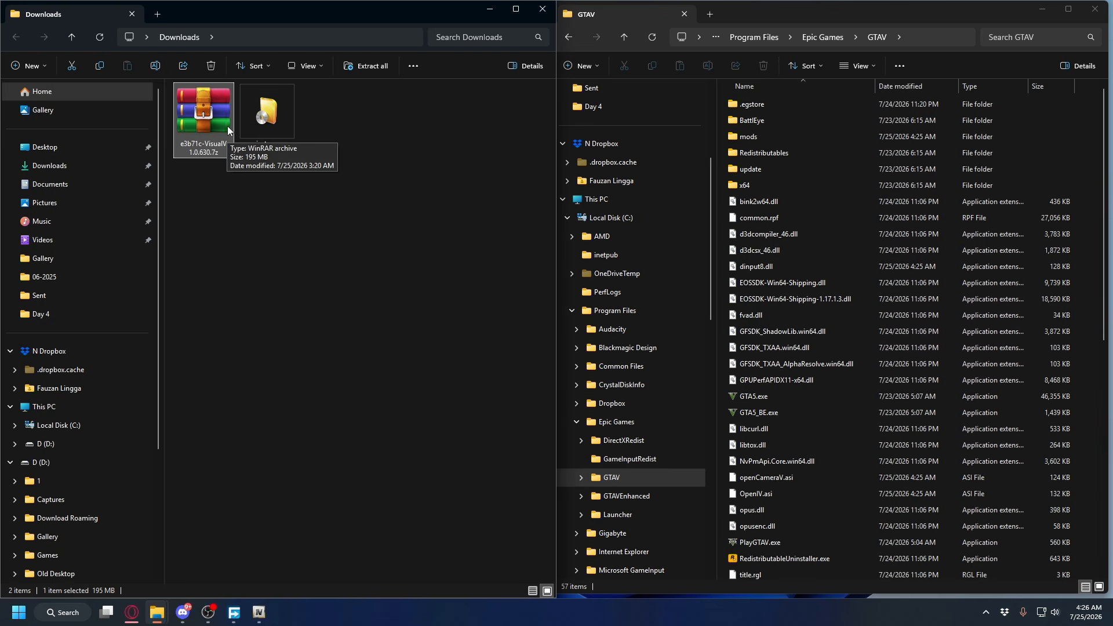
{"action": "right_click", "coordinate": [203, 118]}
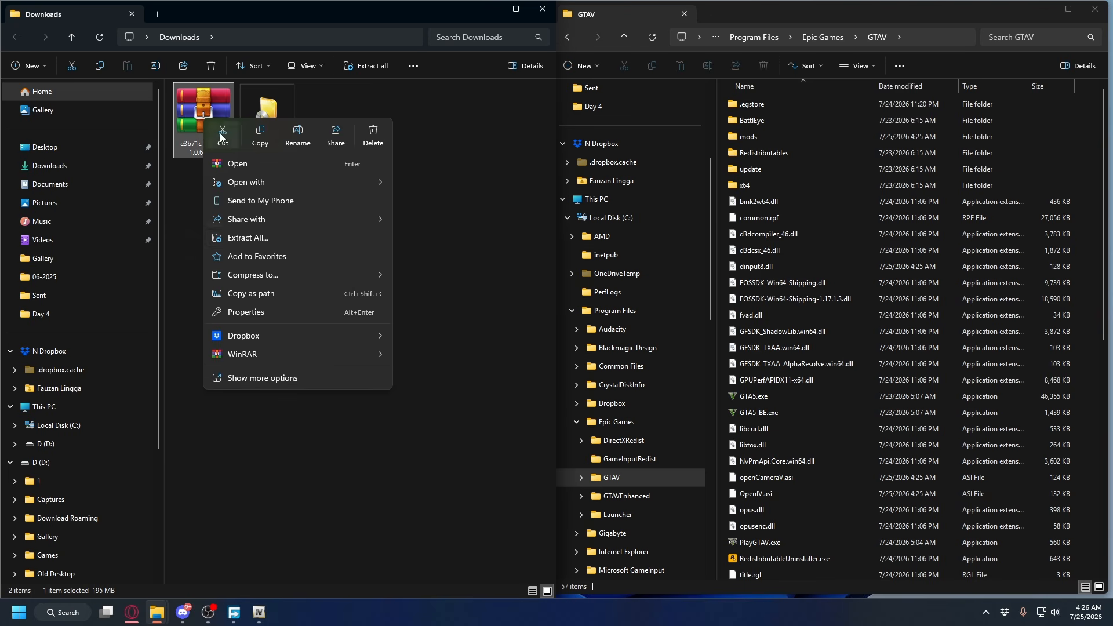
{"action": "left_click", "coordinate": [266, 239]}
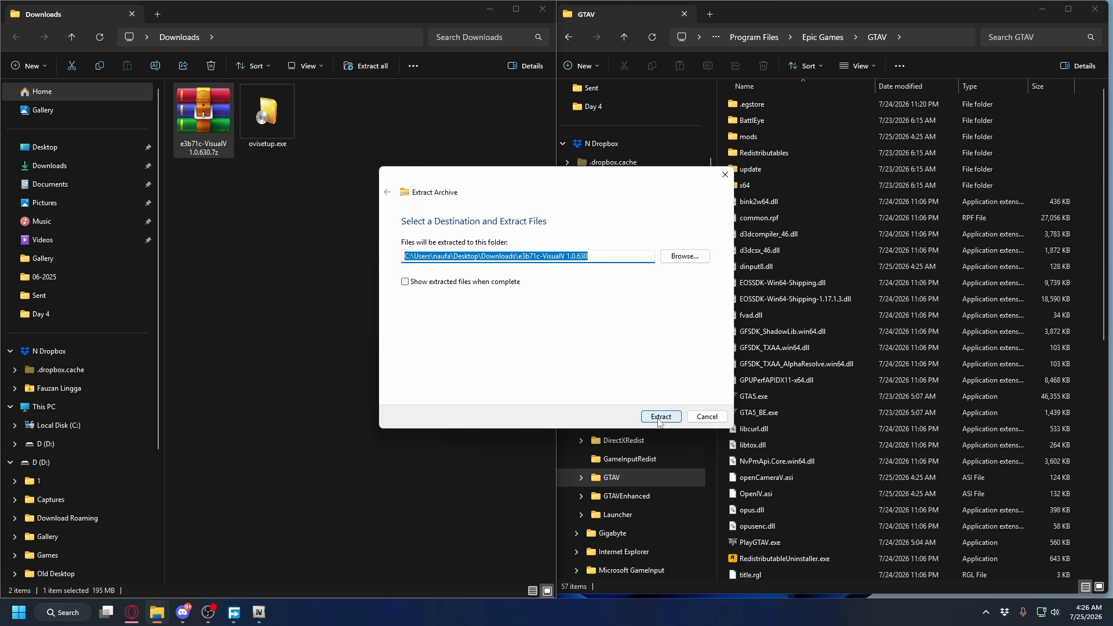
{"action": "key", "text": "Return"}
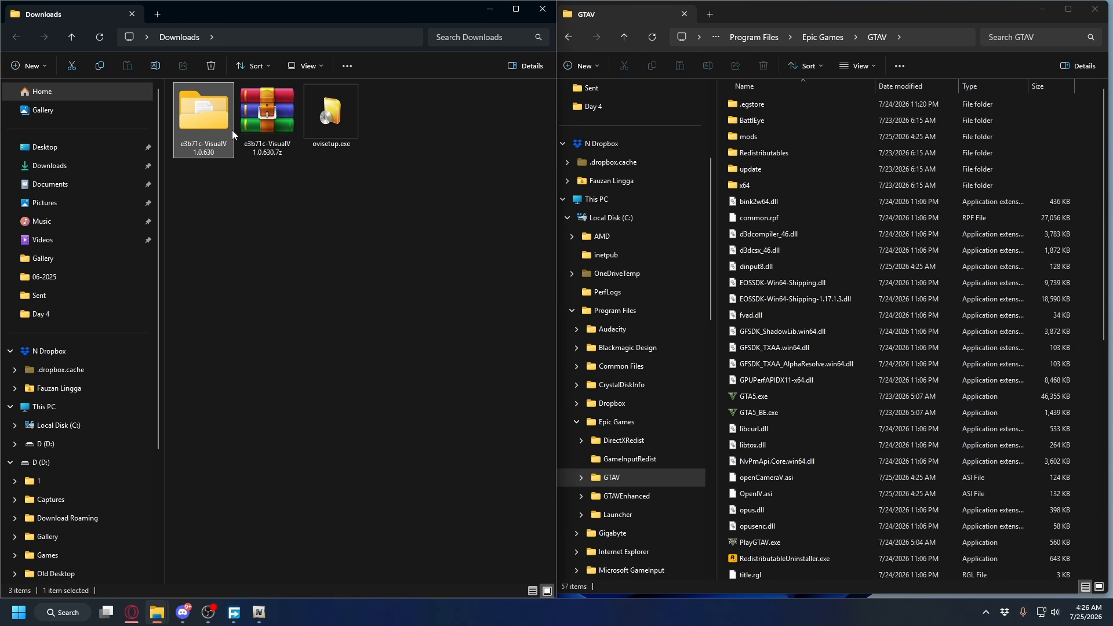
Look over the contents of the extracted VisualV 1.0.630 folder and open its "installation via modPackage" subfolder
{"action": "double_click", "coordinate": [208, 117]}
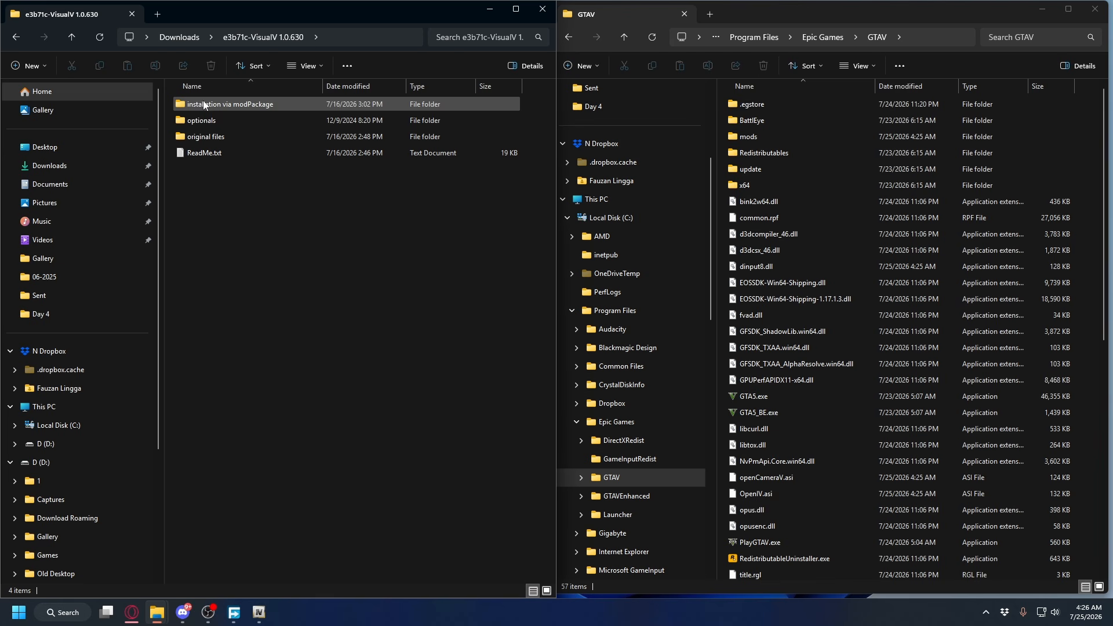
{"action": "left_click_drag", "start_coordinate": [534, 103], "coordinate": [346, 159]}
{"action": "left_click", "coordinate": [195, 108]}
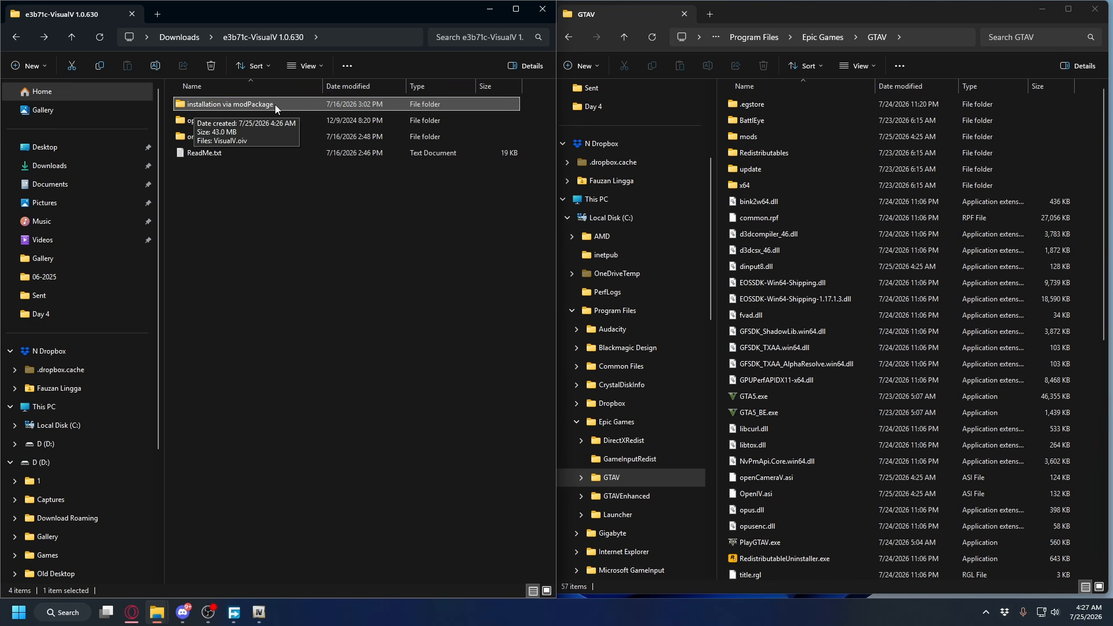
{"action": "left_click", "coordinate": [185, 122]}
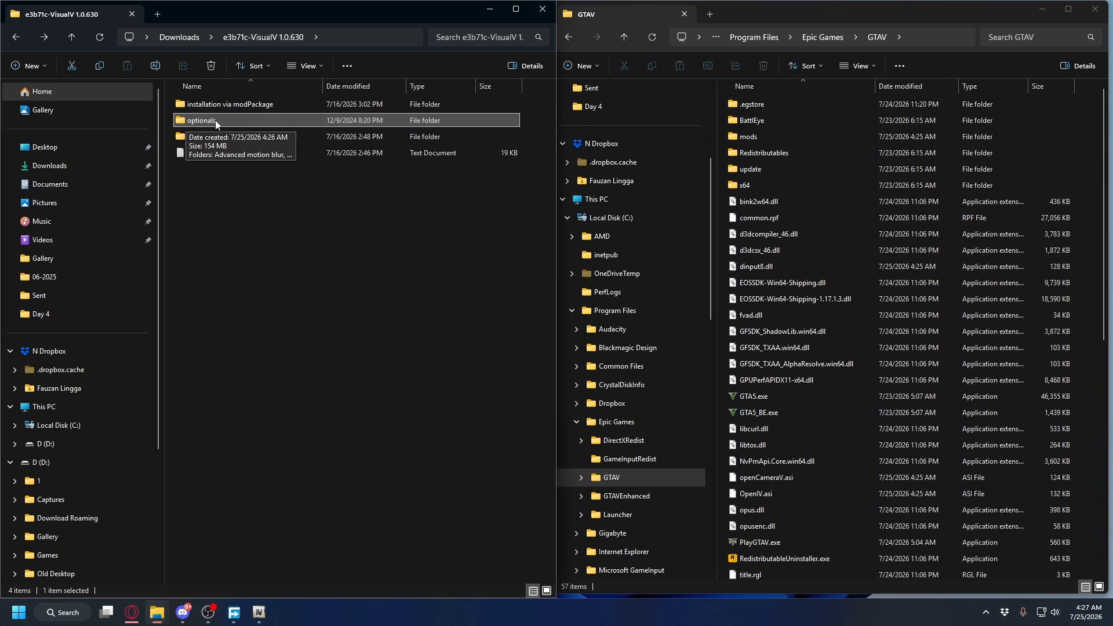
{"action": "left_click", "coordinate": [205, 141]}
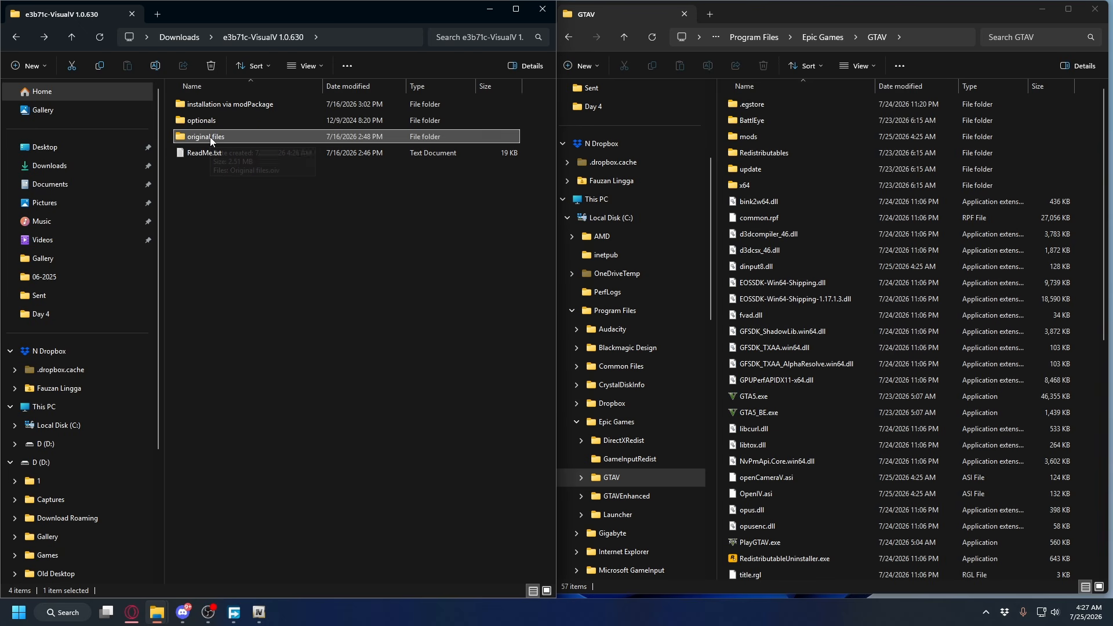
{"action": "left_click", "coordinate": [232, 104]}
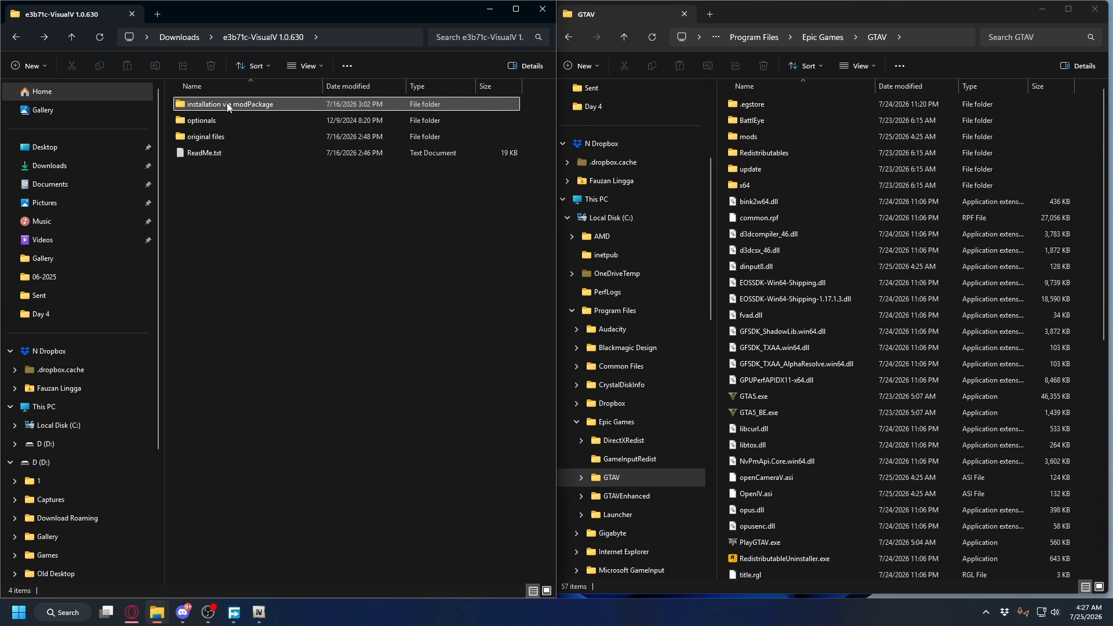
{"action": "double_click", "coordinate": [241, 105]}
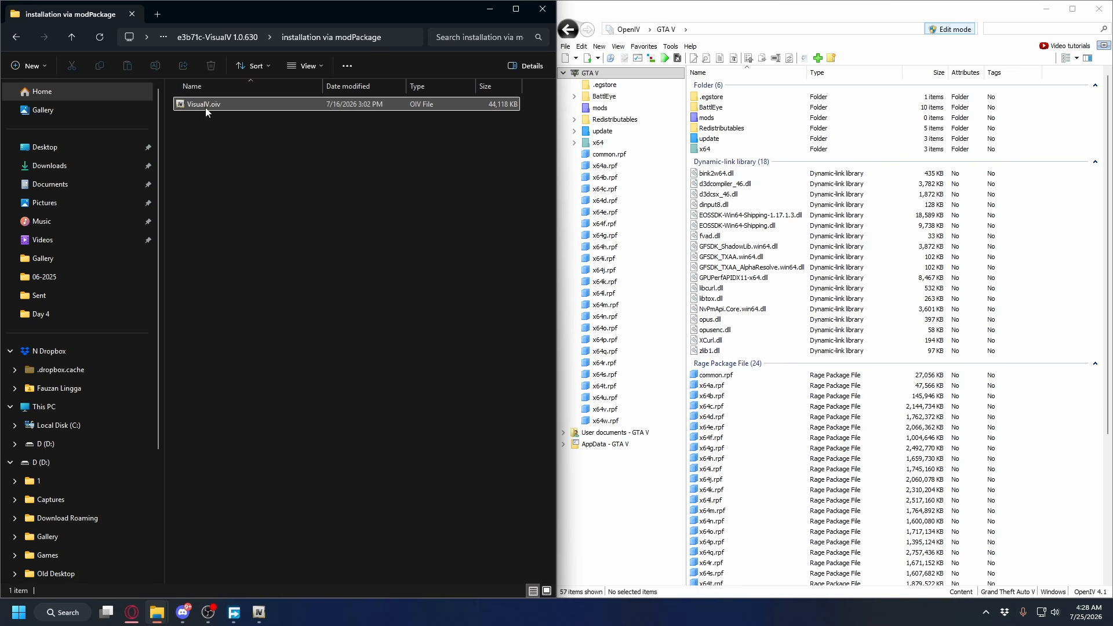
Install the VisualV.oiv package into the "mods" folder through OpenIV and close the package installer
{"action": "left_click", "coordinate": [202, 103]}
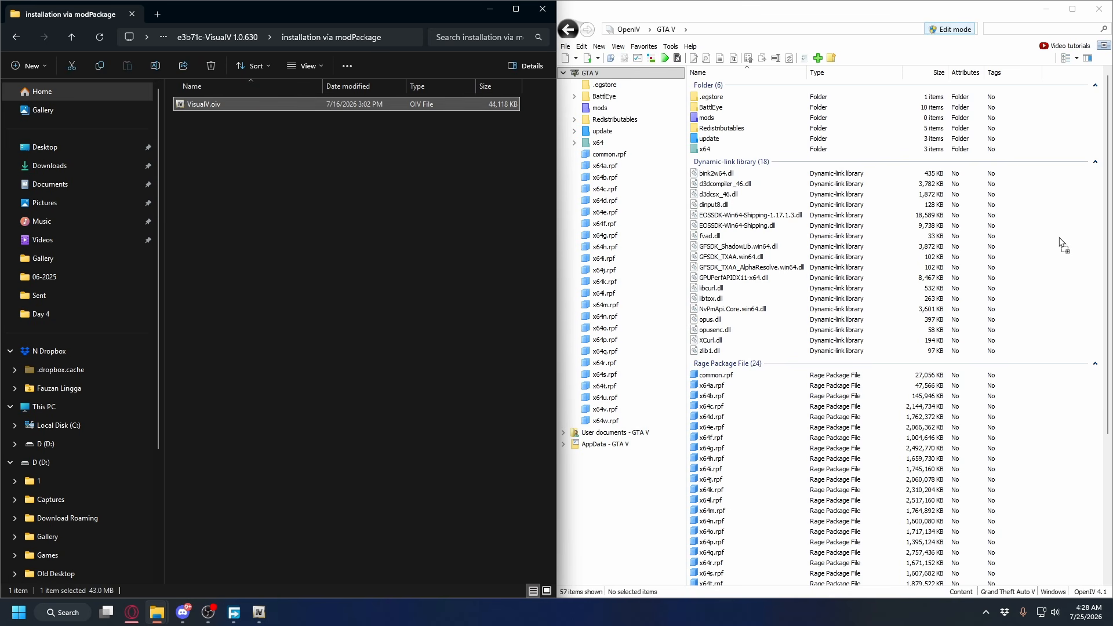
{"action": "key", "text": "Return"}
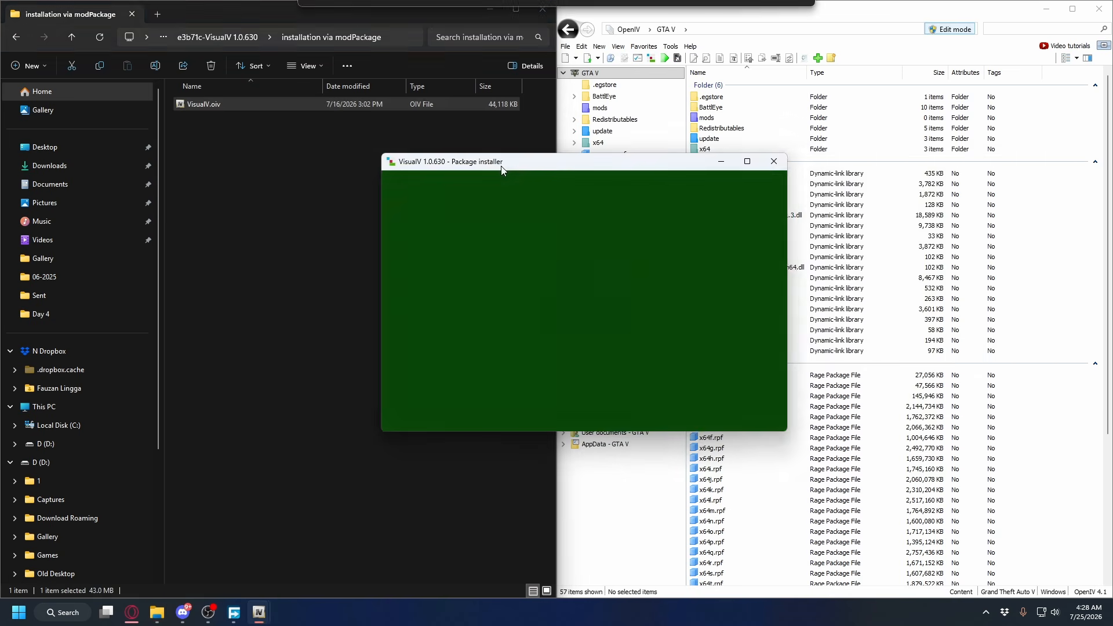
{"action": "left_click", "coordinate": [720, 250]}
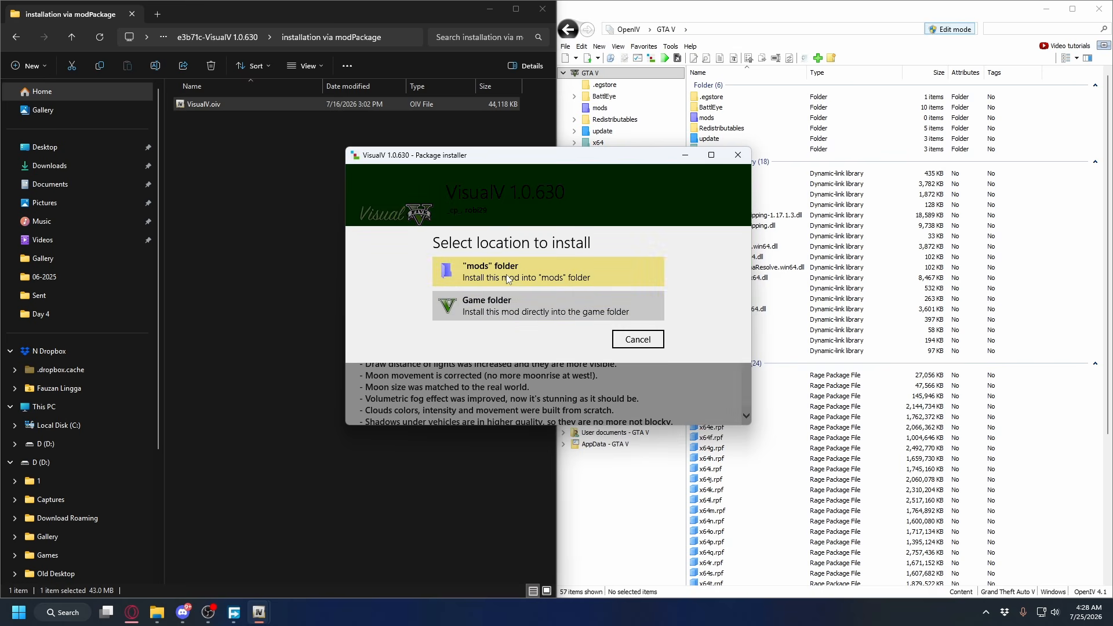
{"action": "left_click", "coordinate": [508, 280]}
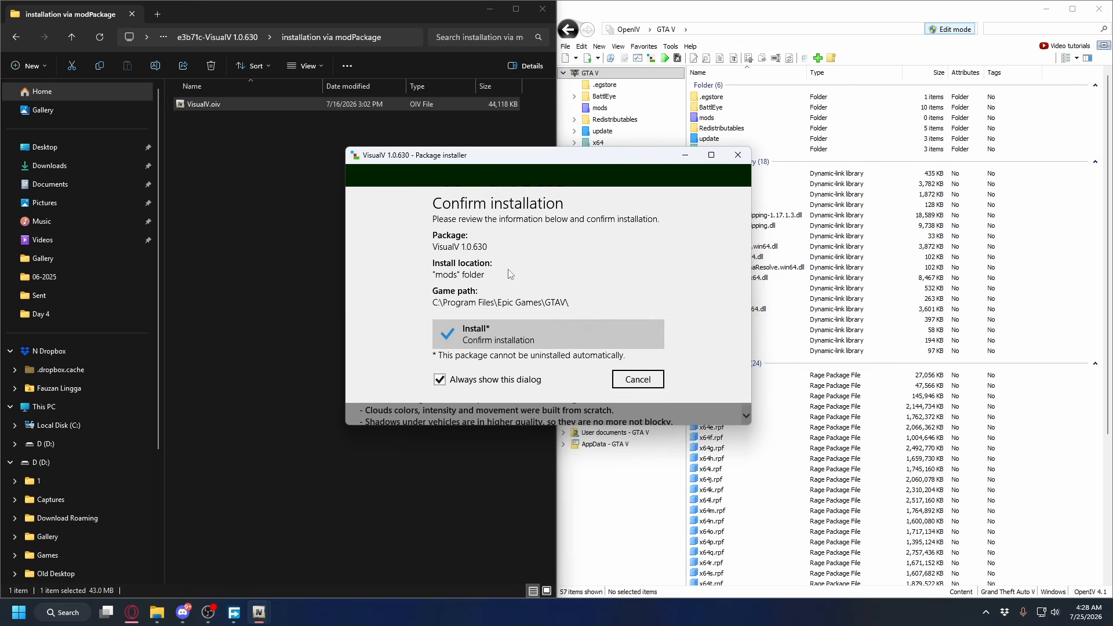
{"action": "left_click", "coordinate": [488, 338]}
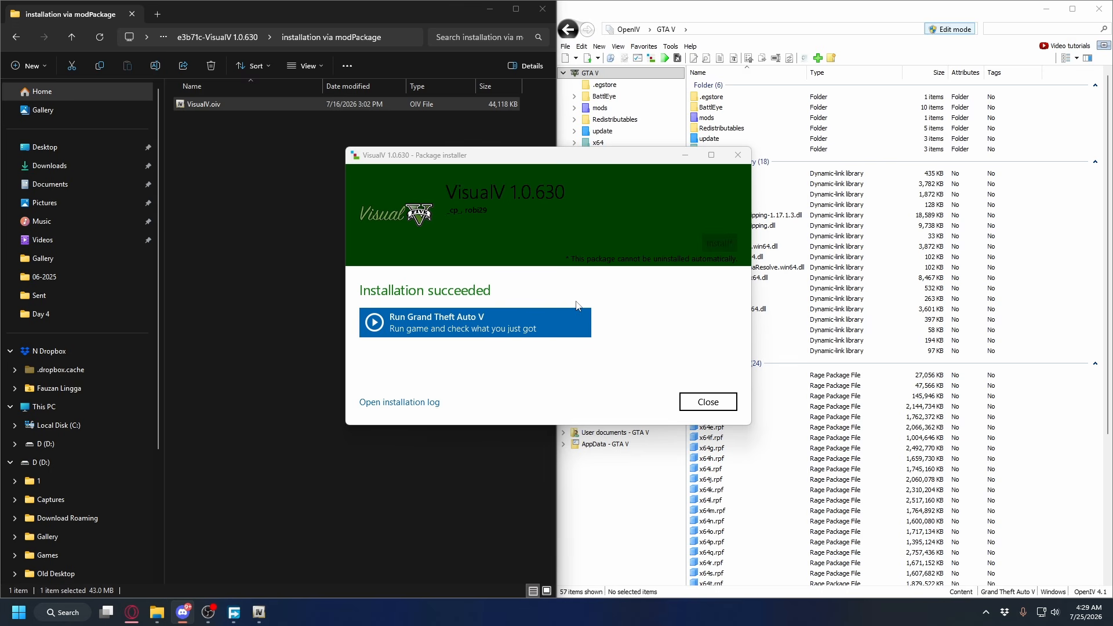
{"action": "left_click", "coordinate": [708, 402]}
Return to the VisualV 1.0.630 folder and open its optionals subfolder to look over the available add-ons
{"action": "key", "text": "alt+Left"}
{"action": "left_click", "coordinate": [228, 120]}
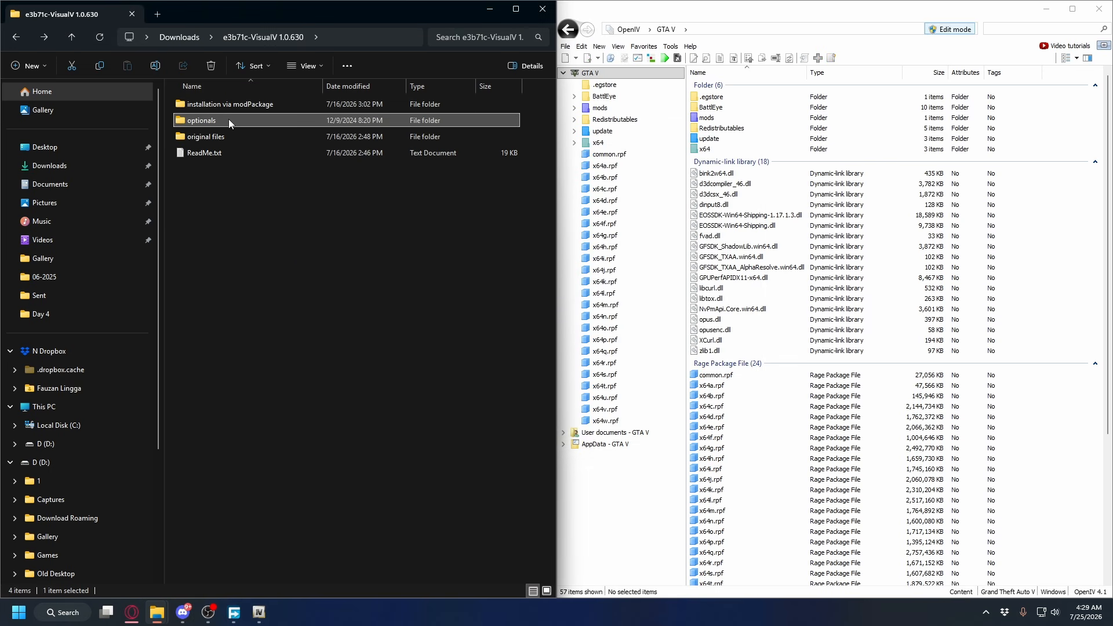
{"action": "double_click", "coordinate": [228, 119]}
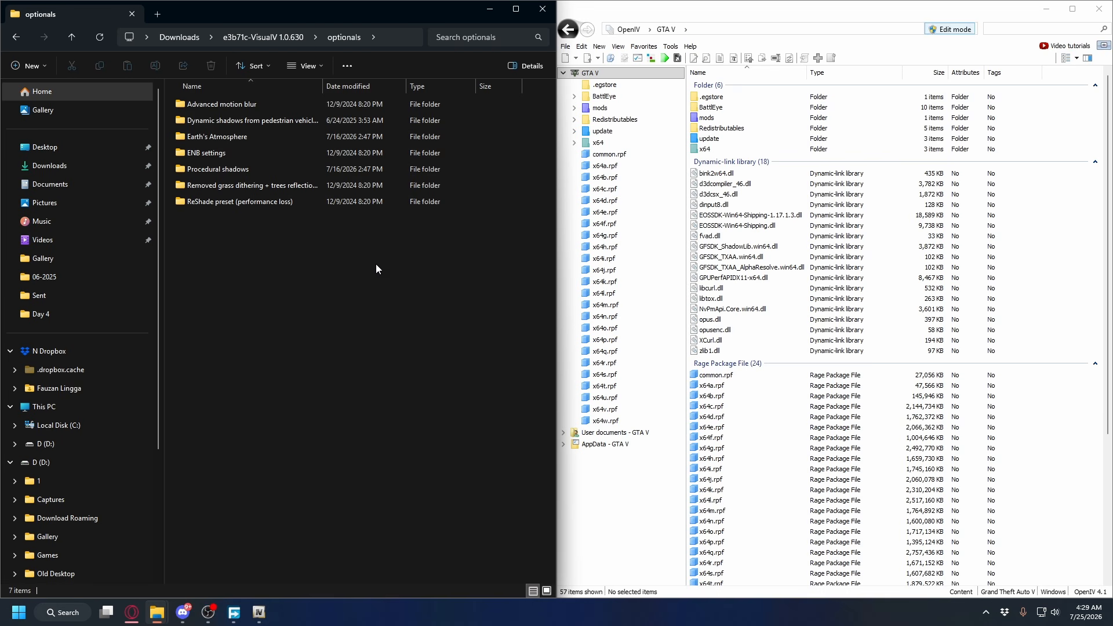
{"action": "left_click_drag", "start_coordinate": [361, 284], "coordinate": [242, 102]}
{"action": "left_click", "coordinate": [242, 102]}
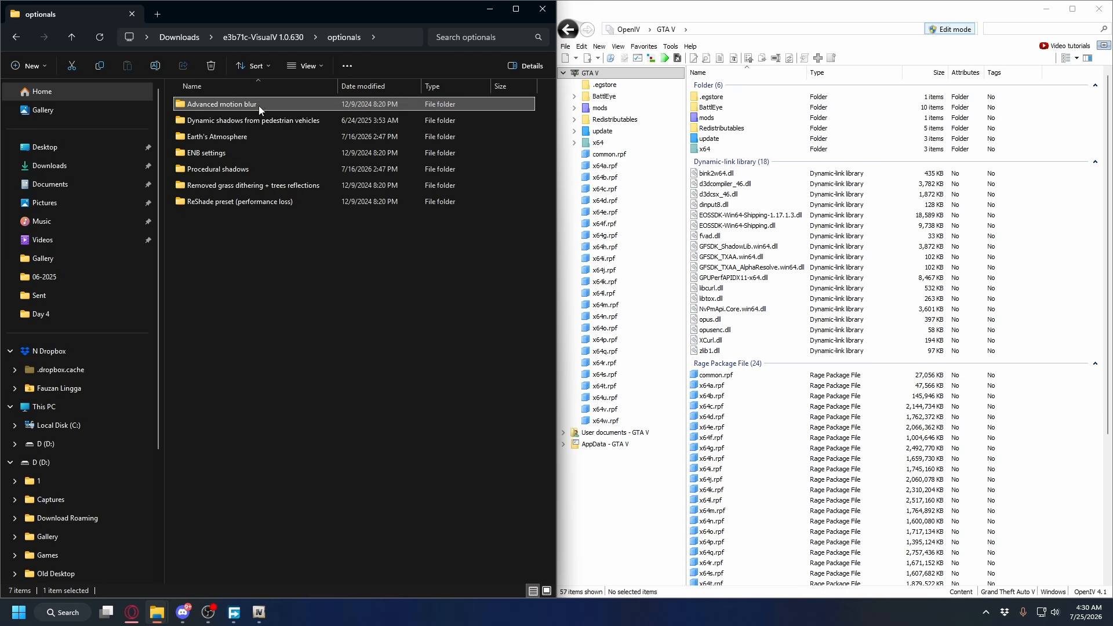
{"action": "left_click", "coordinate": [260, 138]}
{"action": "left_click", "coordinate": [261, 152]}
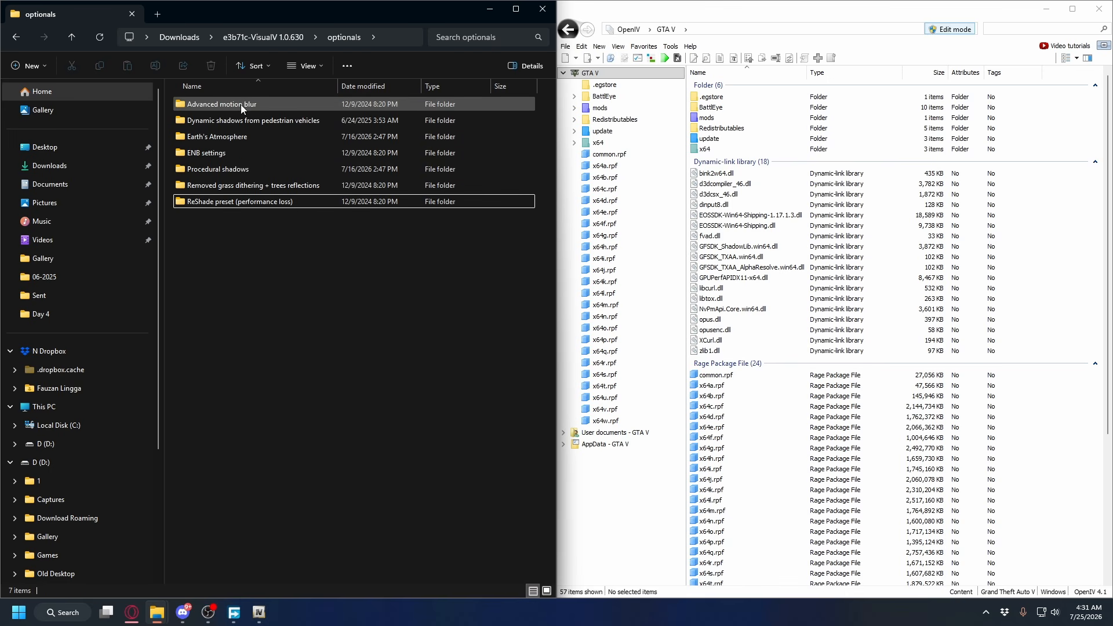
Read the Advanced motion blur installation notes, and move advancedblur.asi and advancedblur.ini into the GTAV game folder
{"action": "double_click", "coordinate": [243, 104]}
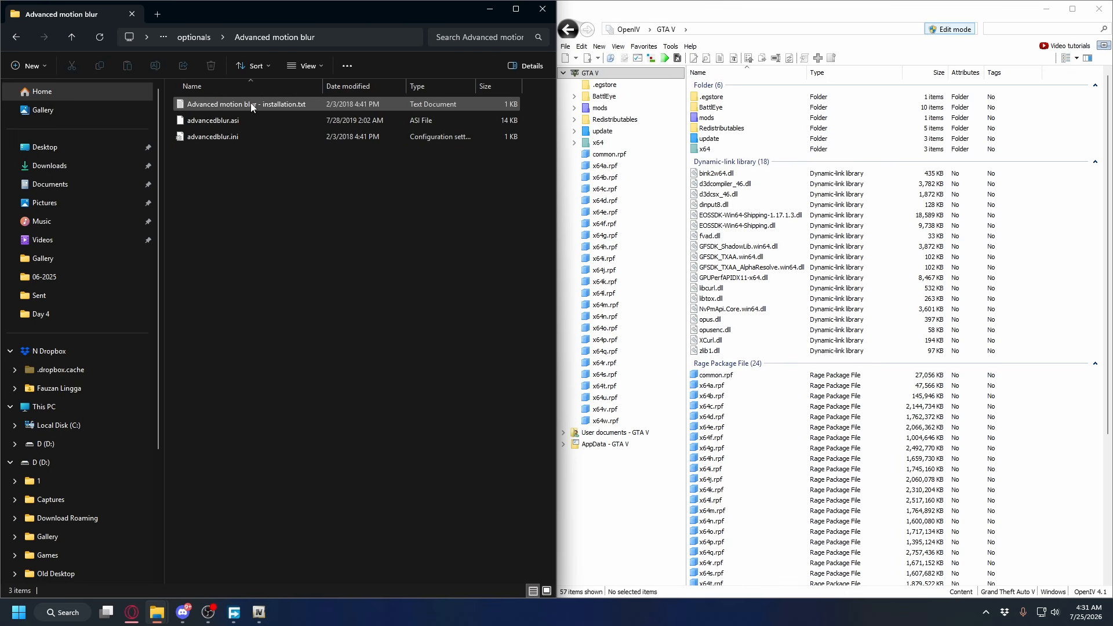
{"action": "double_click", "coordinate": [230, 105]}
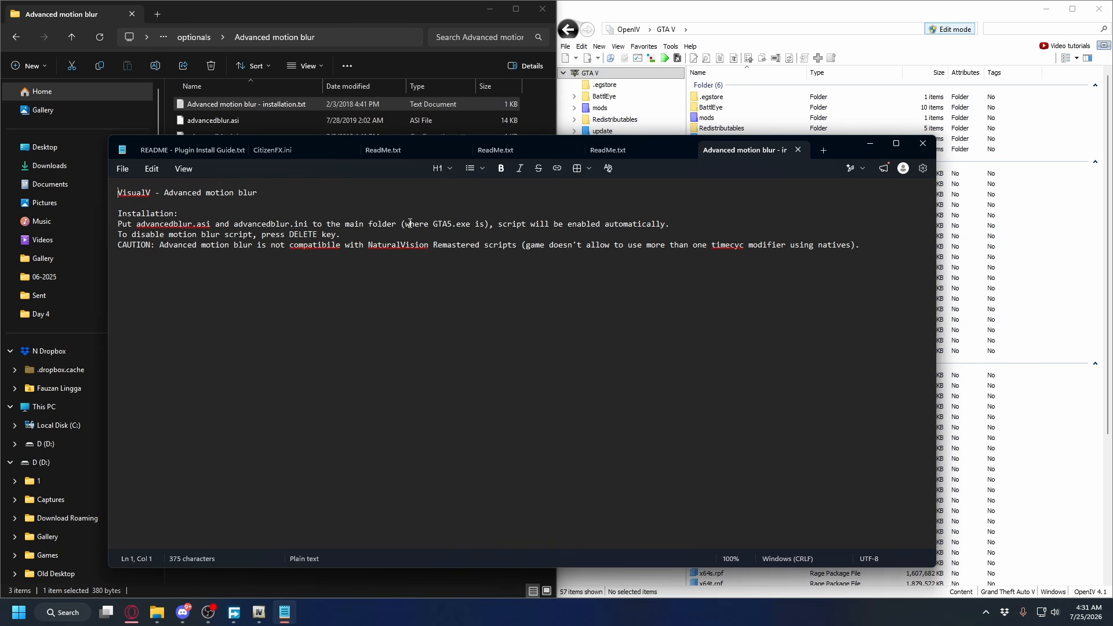
{"action": "left_click", "coordinate": [922, 144]}
{"action": "left_click", "coordinate": [1049, 8]}
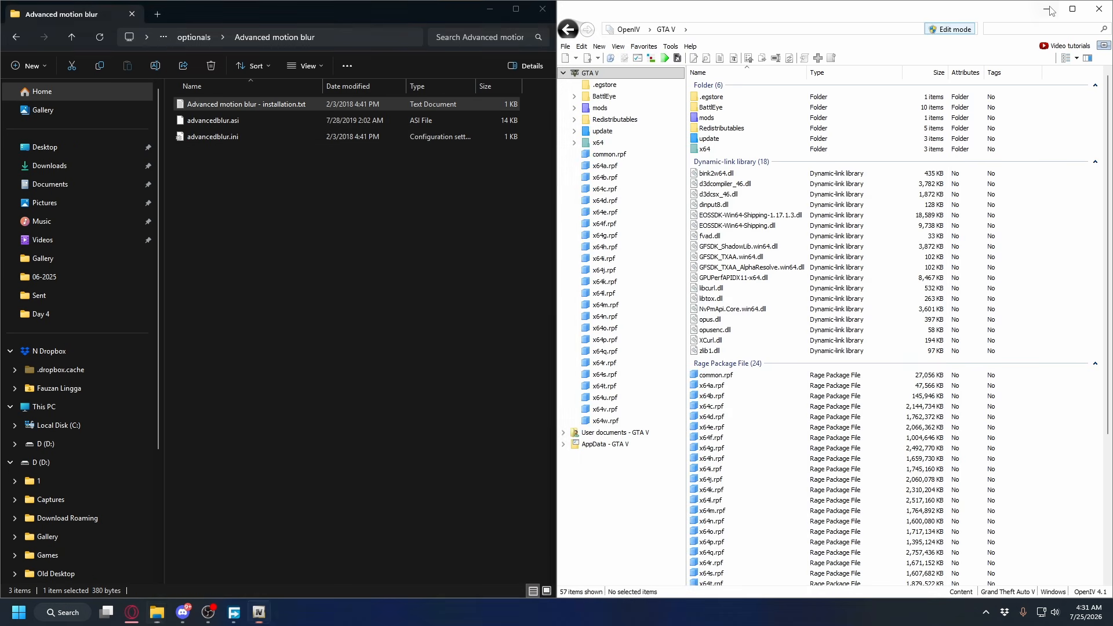
{"action": "left_click_drag", "start_coordinate": [202, 175], "coordinate": [1087, 199]}
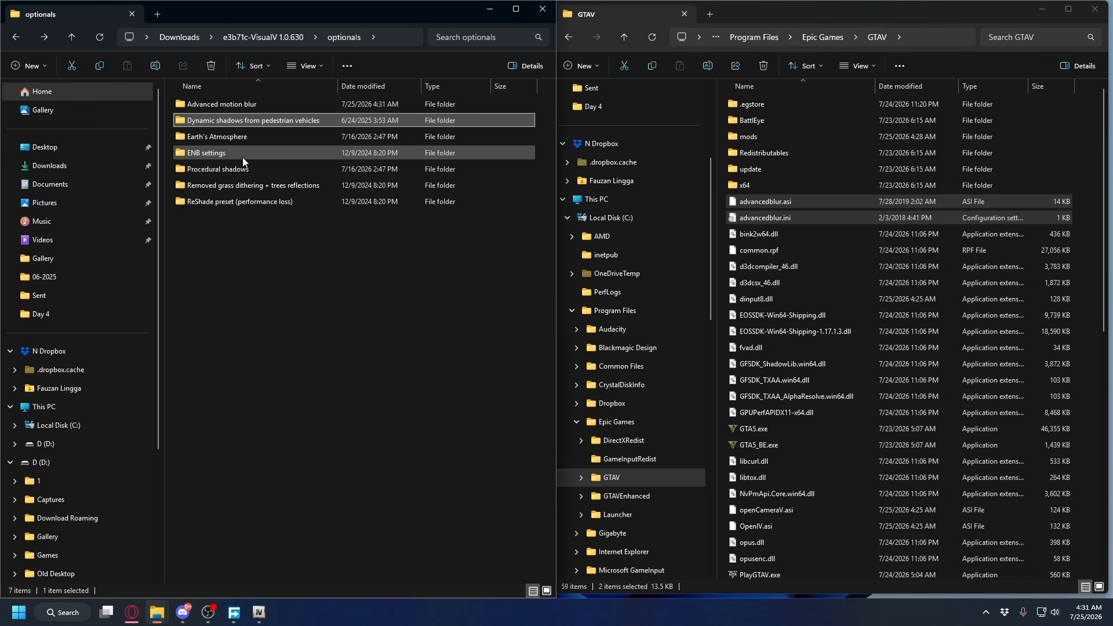
Install the earth_atmosphere.oiv package from the Earth's Atmosphere folder into the "mods" folder through OpenIV
{"action": "double_click", "coordinate": [241, 137]}
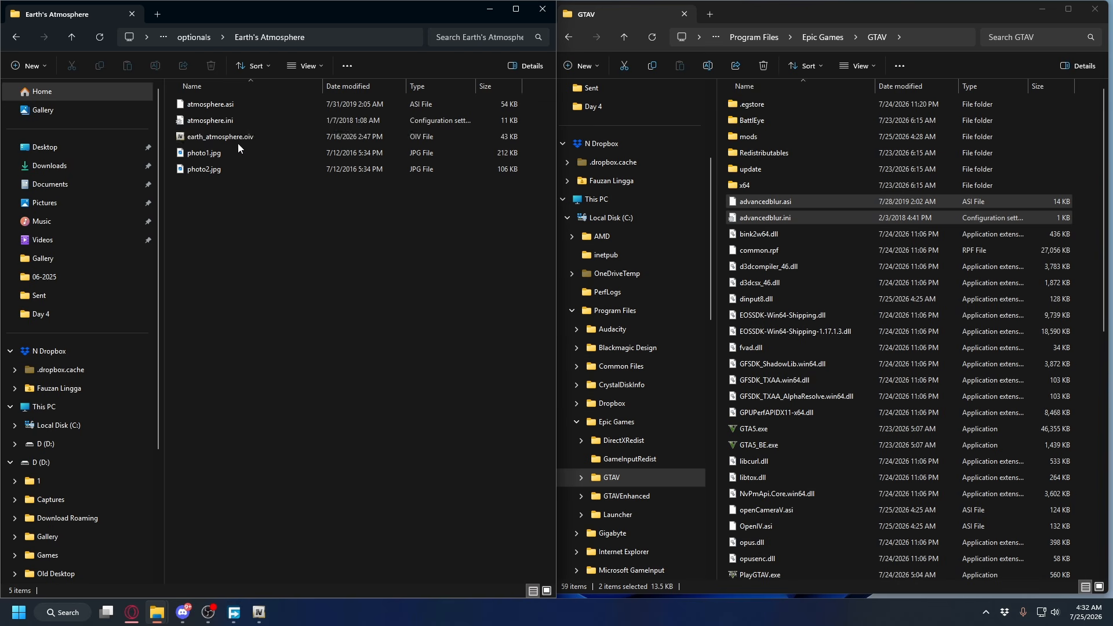
{"action": "left_click", "coordinate": [241, 140]}
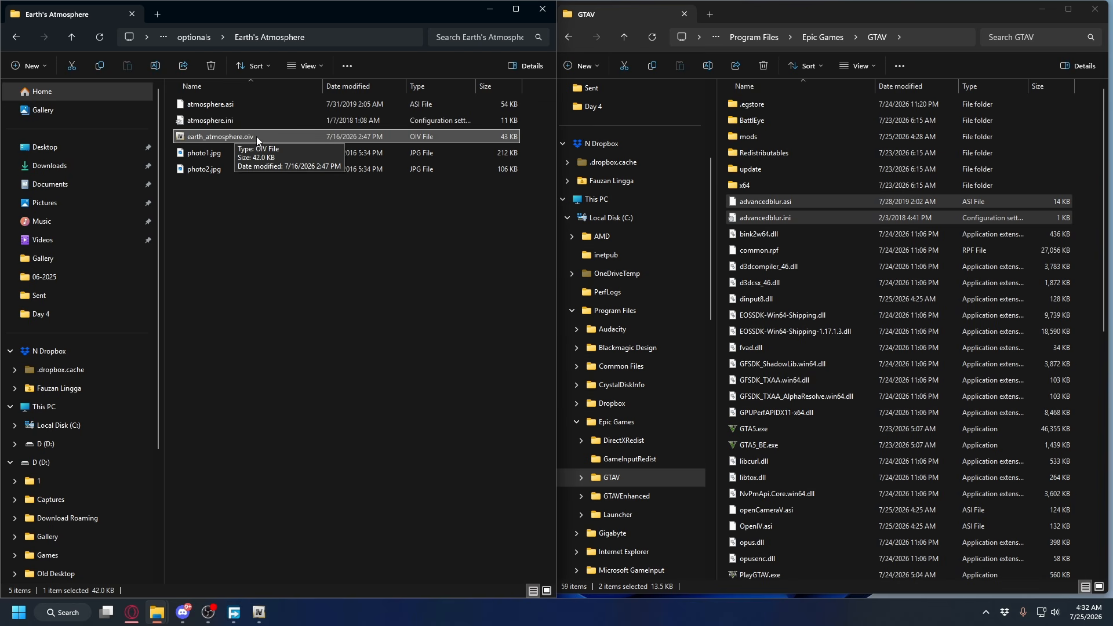
{"action": "left_click", "coordinate": [259, 618]}
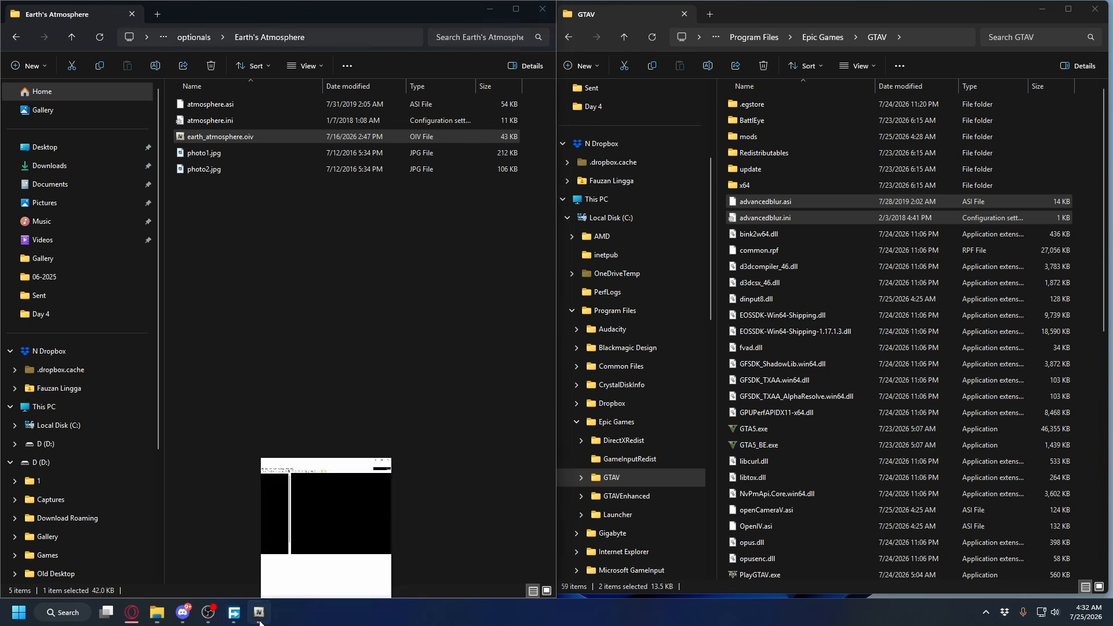
{"action": "double_click", "coordinate": [192, 139]}
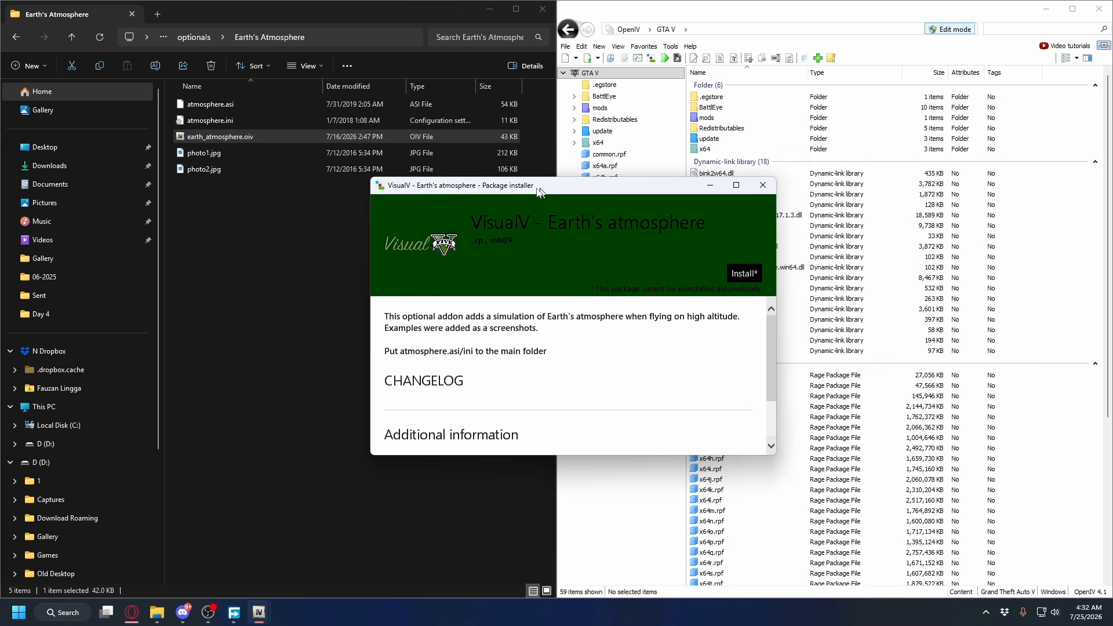
{"action": "left_click", "coordinate": [732, 274]}
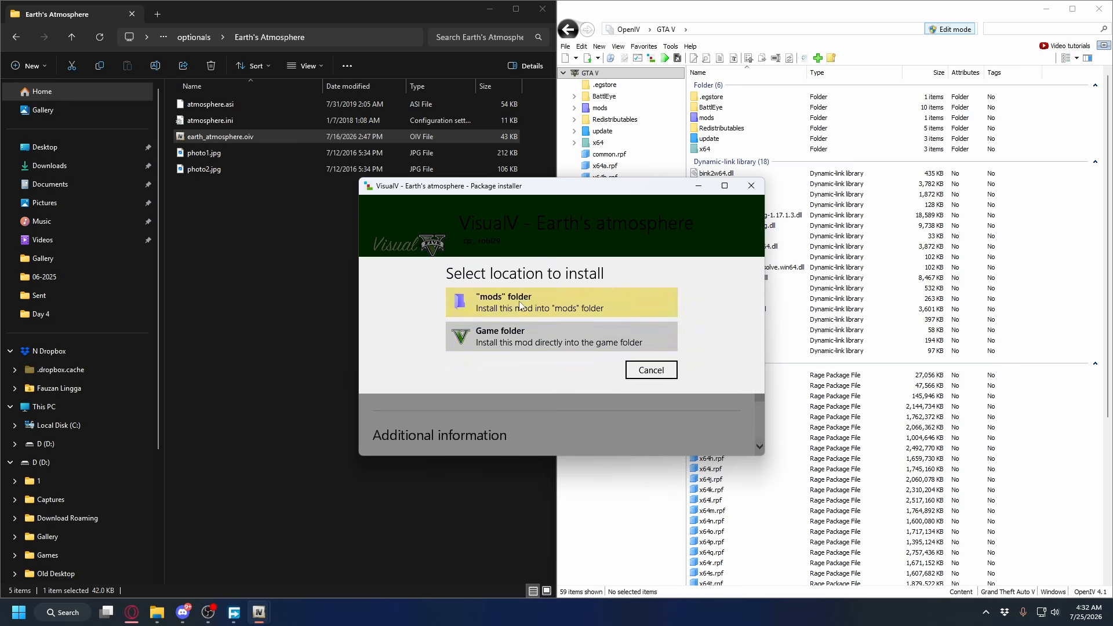
{"action": "left_click", "coordinate": [520, 301]}
{"action": "left_click", "coordinate": [508, 369]}
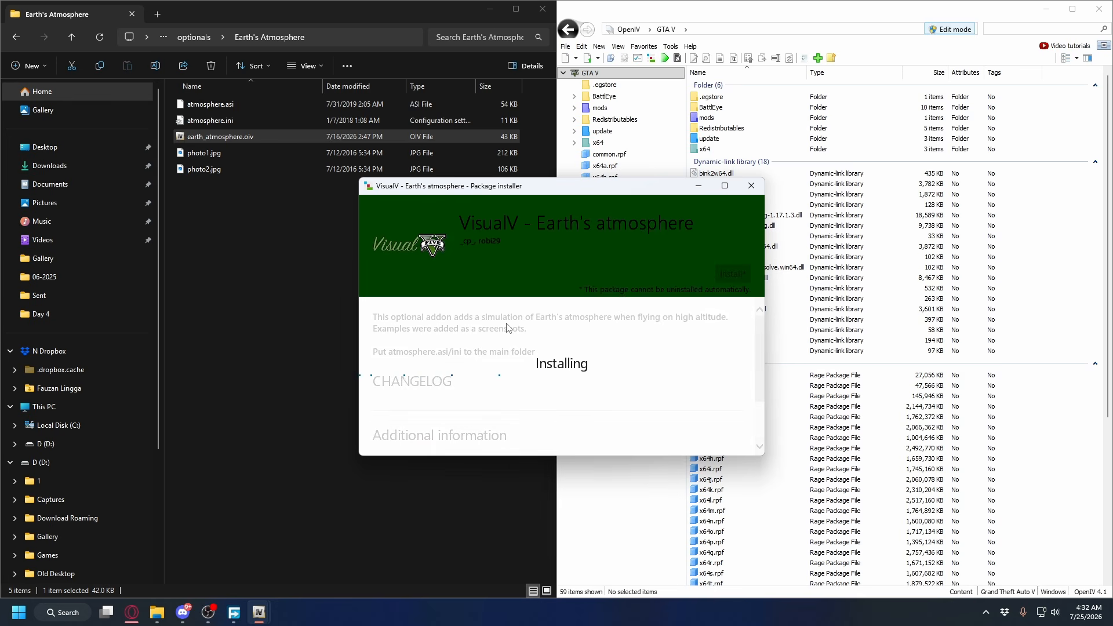
Move atmosphere.asi and atmosphere.ini from the Earth's Atmosphere folder into the GTAV game folder
{"action": "left_click", "coordinate": [503, 116]}
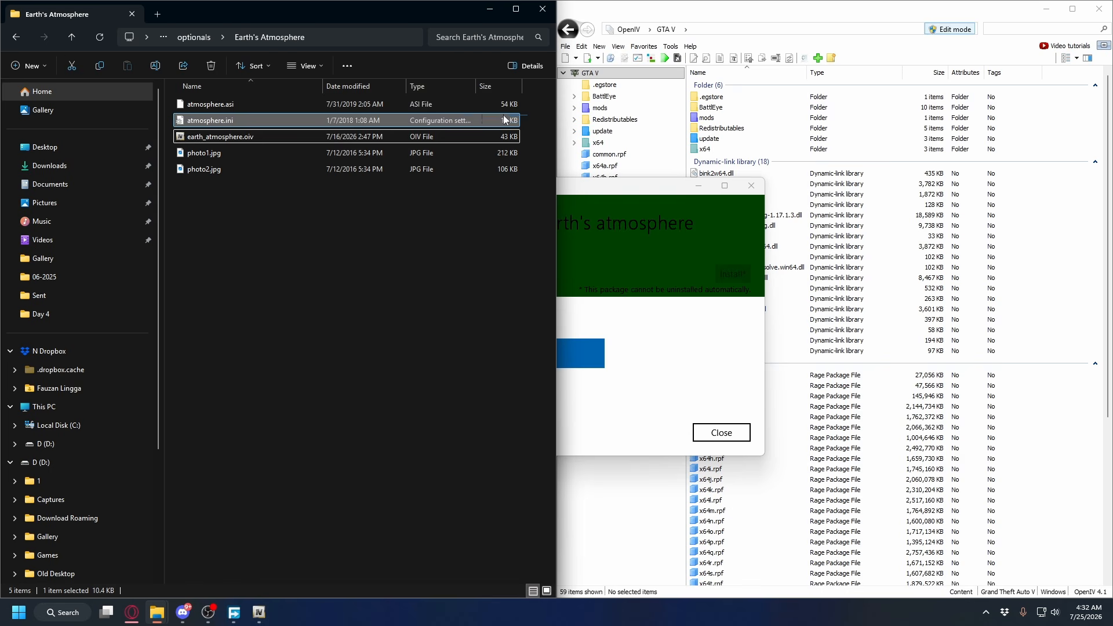
{"action": "left_click", "coordinate": [223, 103], "text": "ctrl"}
{"action": "left_click", "coordinate": [1049, 10]}
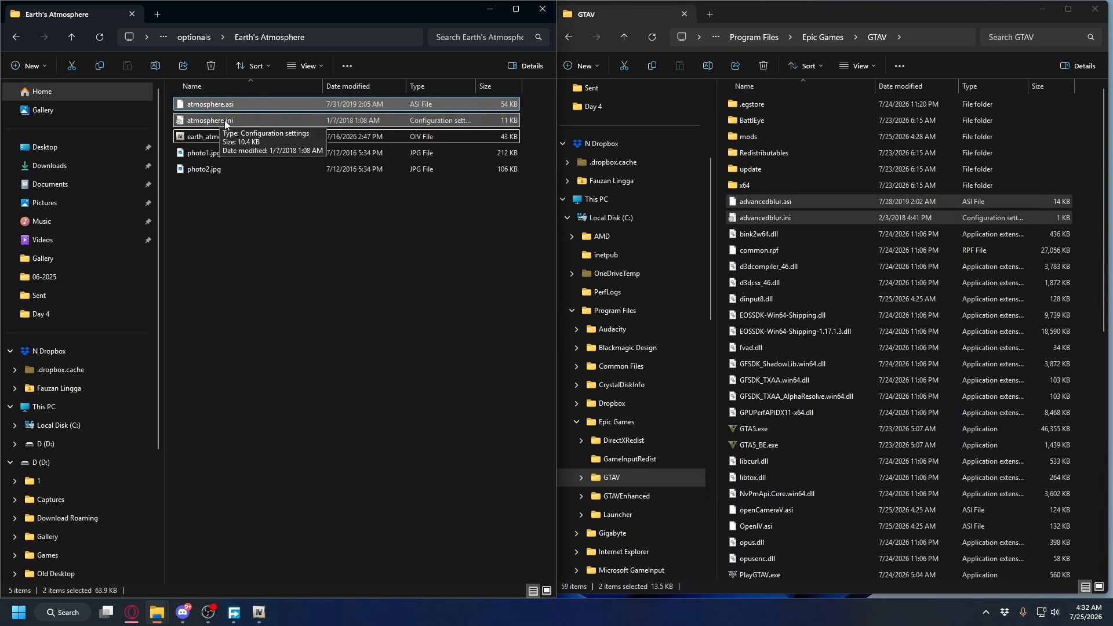
{"action": "left_click_drag", "start_coordinate": [225, 120], "coordinate": [1069, 250]}
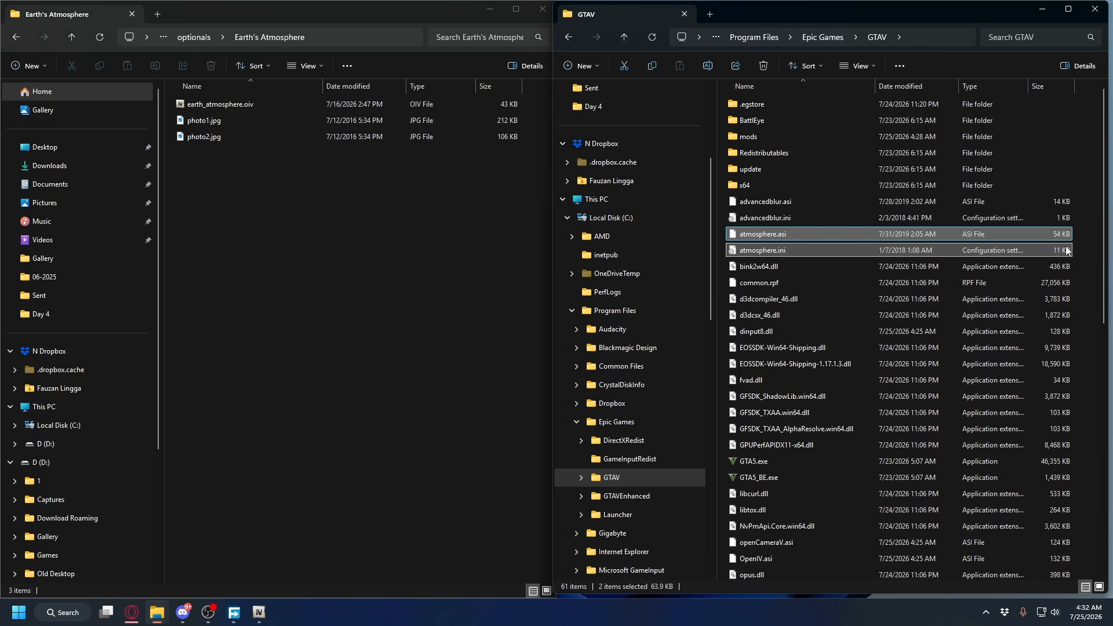
Look over the remaining add-ons in the optionals folder, and return to the VisualV 1.0.630 folder to view its original files subfolder
{"action": "key", "text": "alt+Left"}
{"action": "left_click_drag", "start_coordinate": [350, 262], "coordinate": [207, 108]}
{"action": "left_click", "coordinate": [307, 266]}
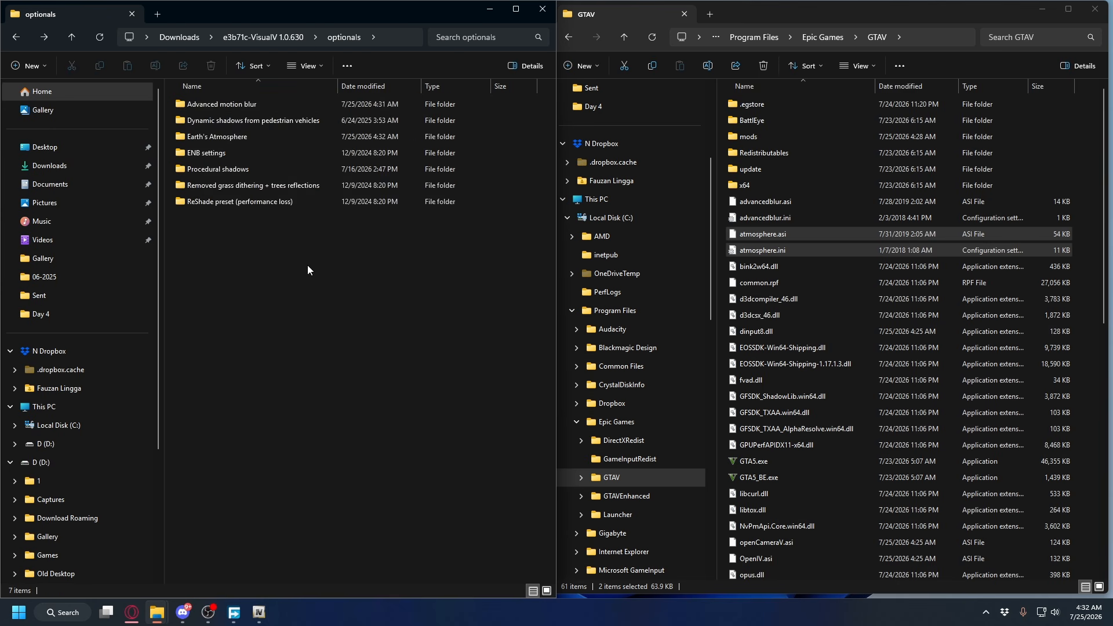
{"action": "key", "text": "alt+Left"}
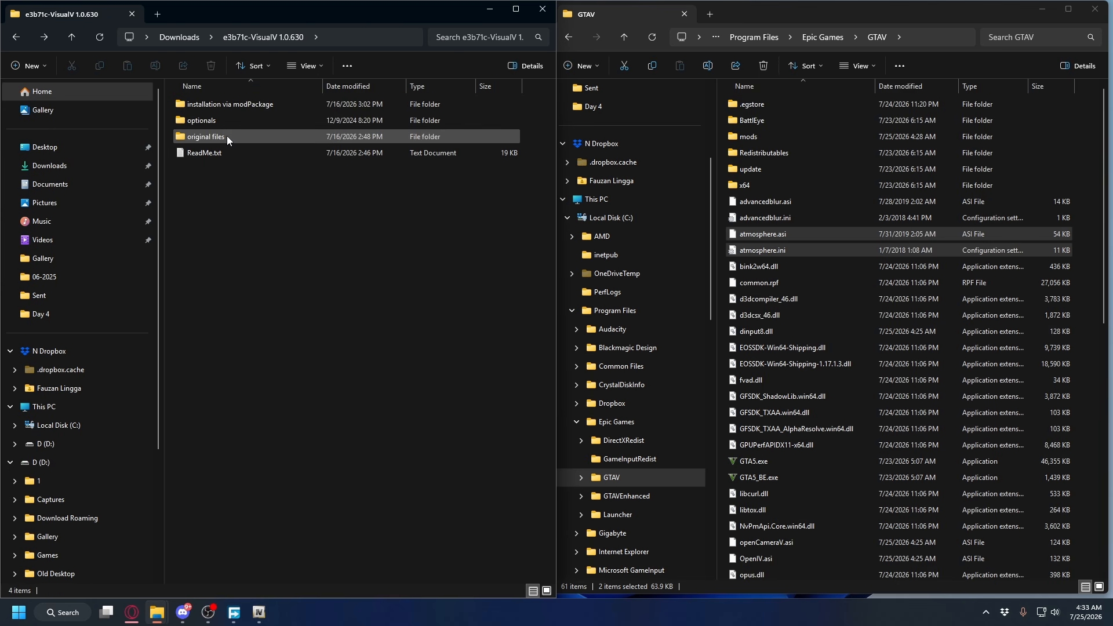
{"action": "double_click", "coordinate": [227, 137]}
{"action": "left_click", "coordinate": [270, 110]}
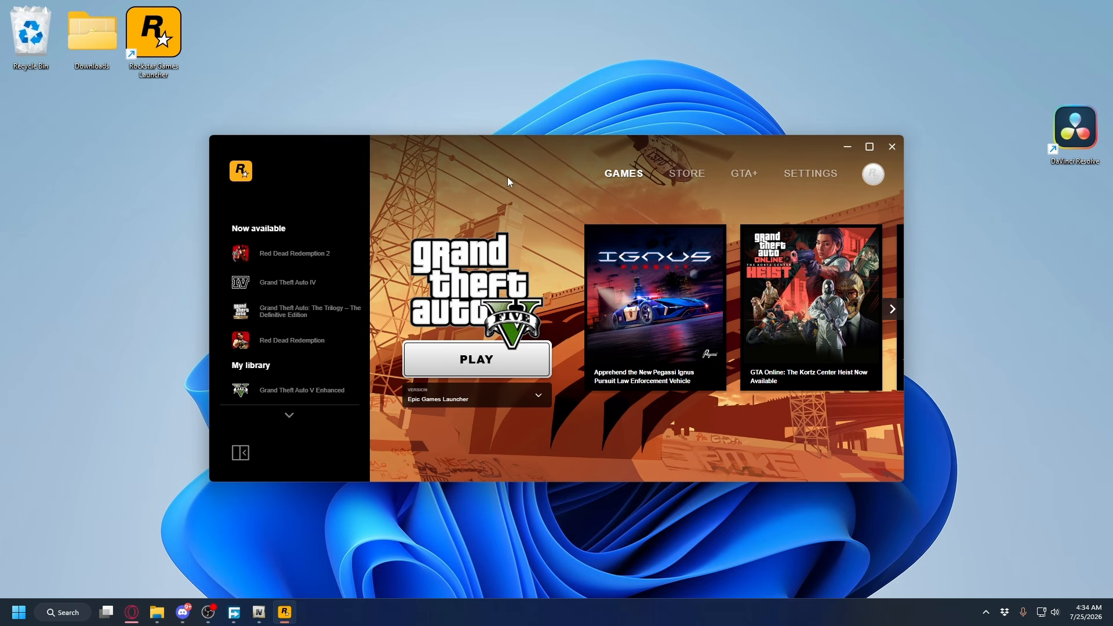
In the Rockstar Games Launcher, check the BattlEye option in the general settings and launch Grand Theft Auto V
{"action": "left_click", "coordinate": [817, 176]}
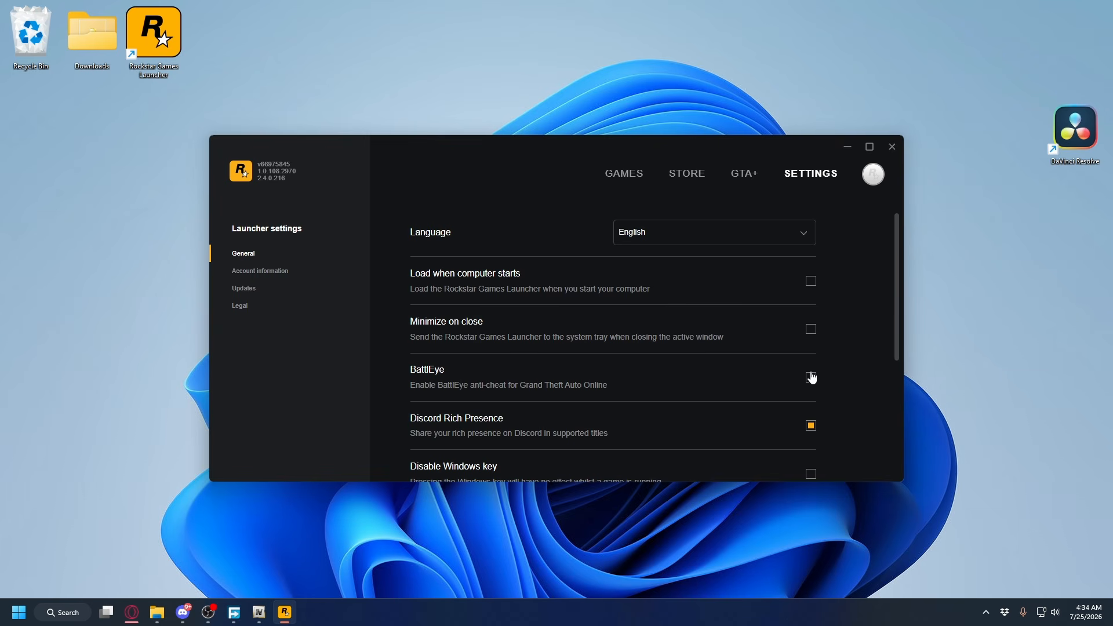
{"action": "left_click", "coordinate": [631, 174]}
{"action": "left_click", "coordinate": [479, 359]}
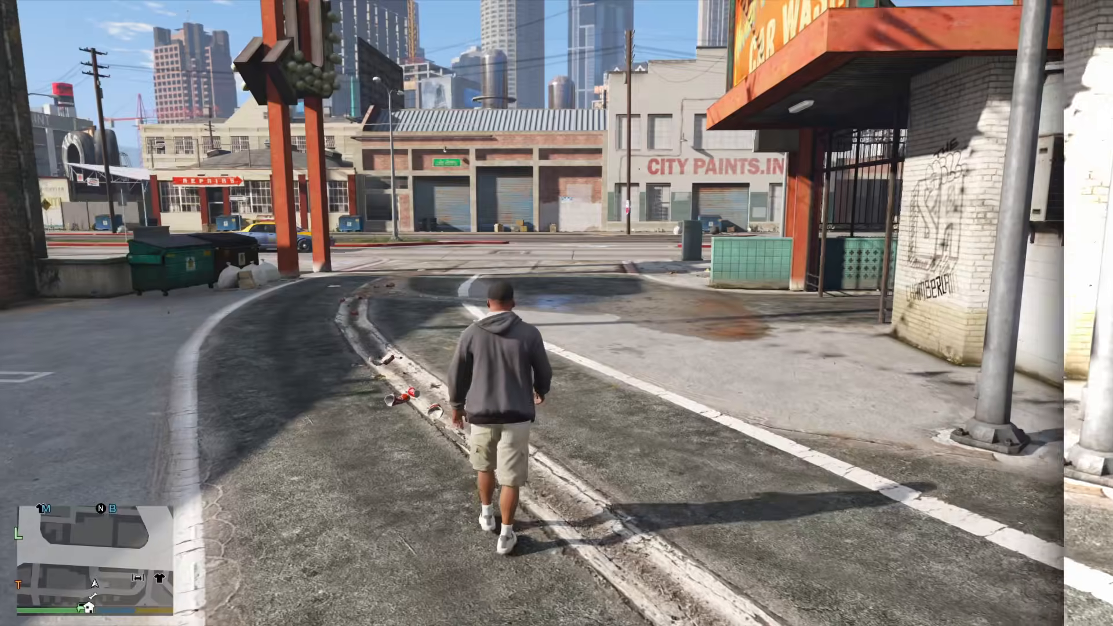